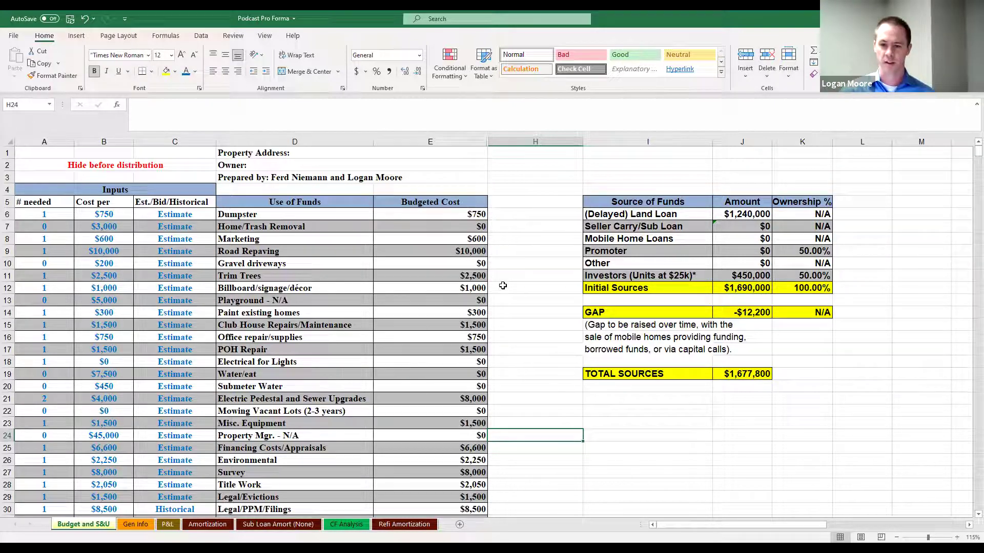
- Examine the Budgeted Cost formulas of the Use of Funds items from Dumpster to Billboard/signage/décor, with the sheet at 100% zoom
click(562, 279)
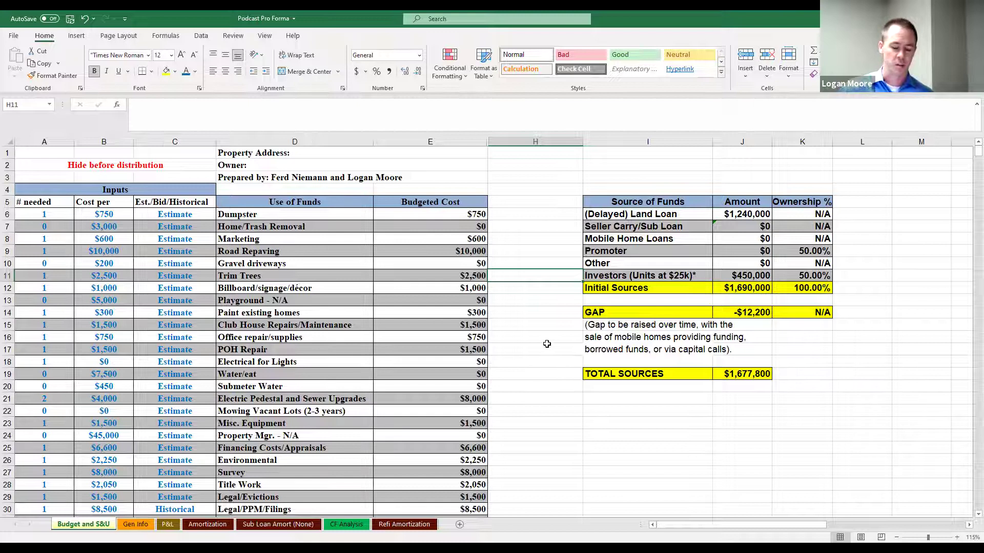
scroll(545, 344, down, 1)
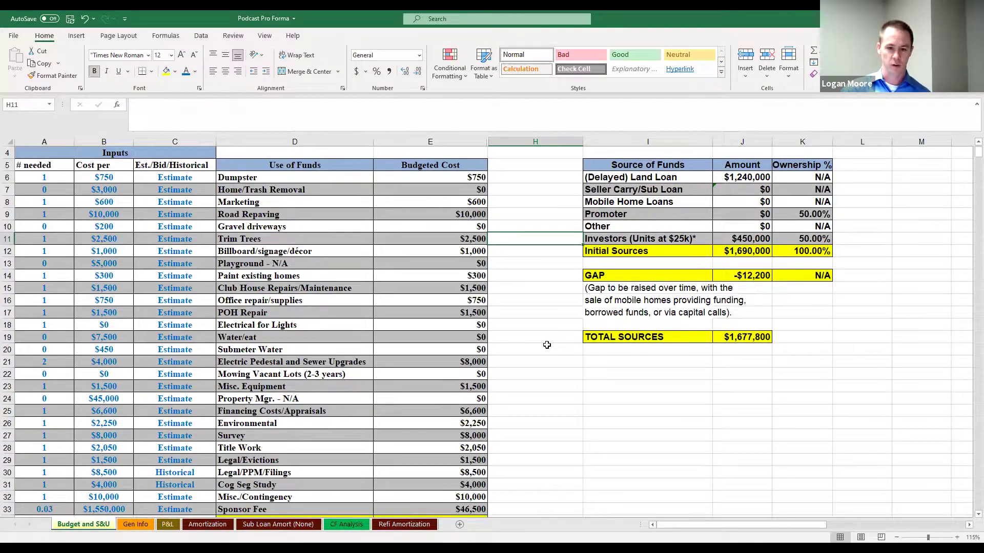
scroll(547, 345, up, 1)
scroll(547, 345, down, 1)
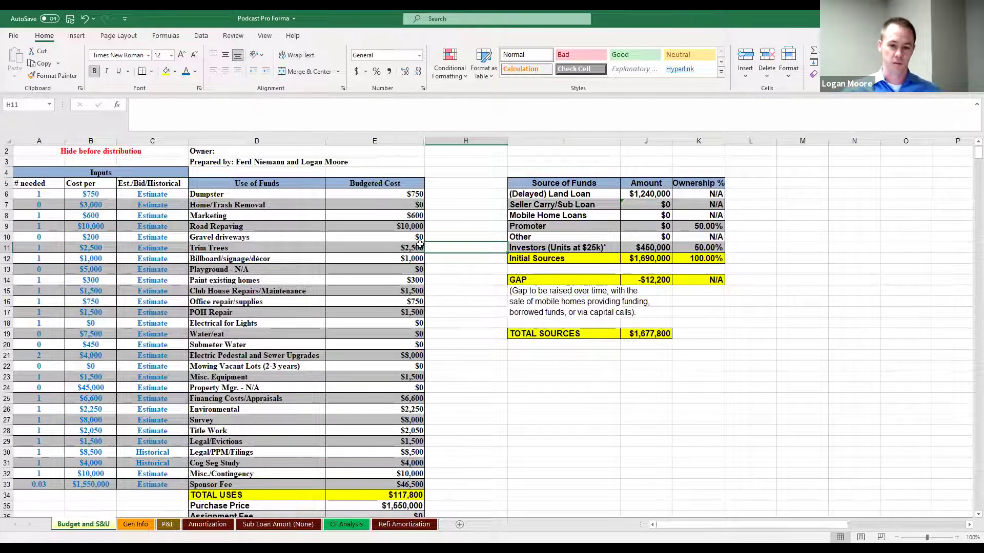
click(397, 195)
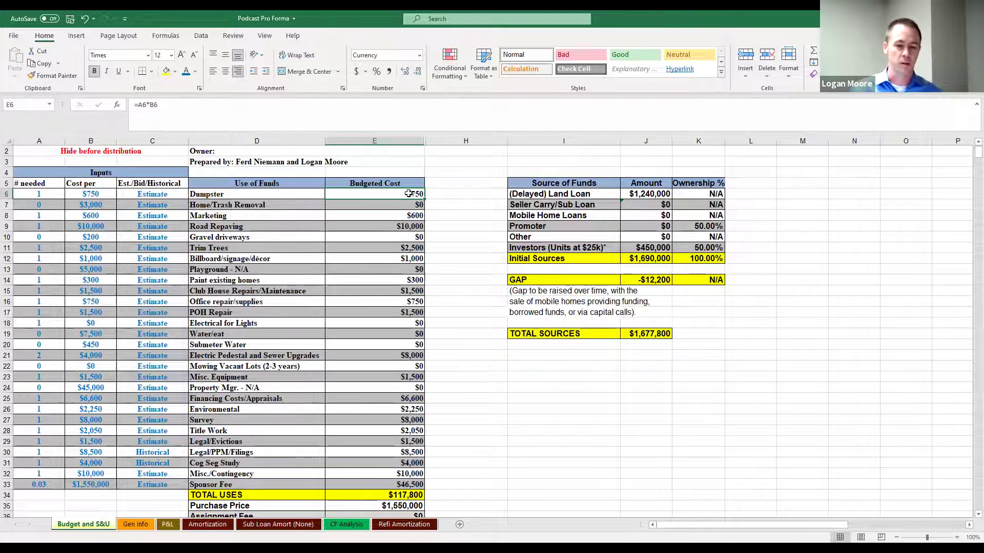
key(Down)
key(Down)
key(Down)
key(Down)
key(Down)
key(Down)
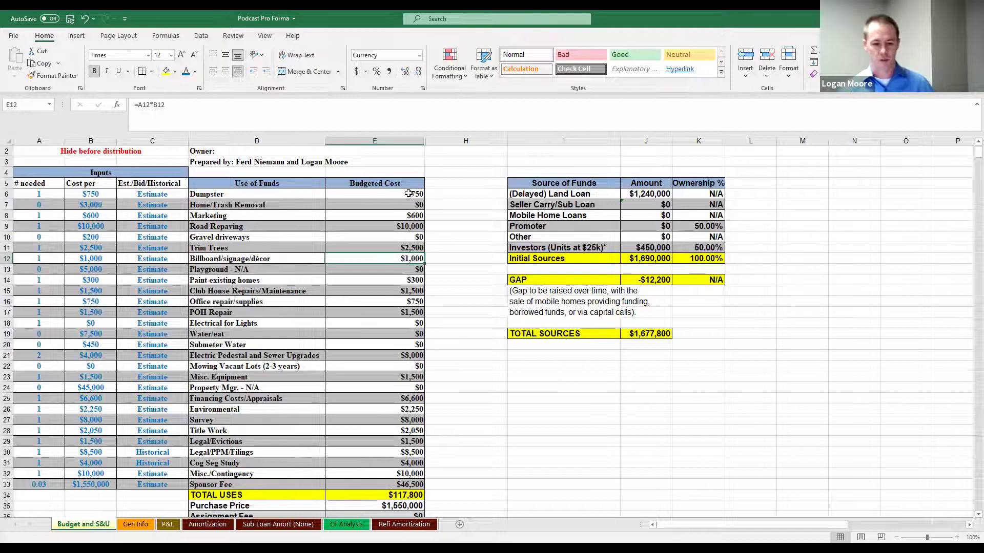
- Examine the Source of Funds table and the formula behind the Seller Carry/Sub Loan amount
scroll(410, 308, up, 1)
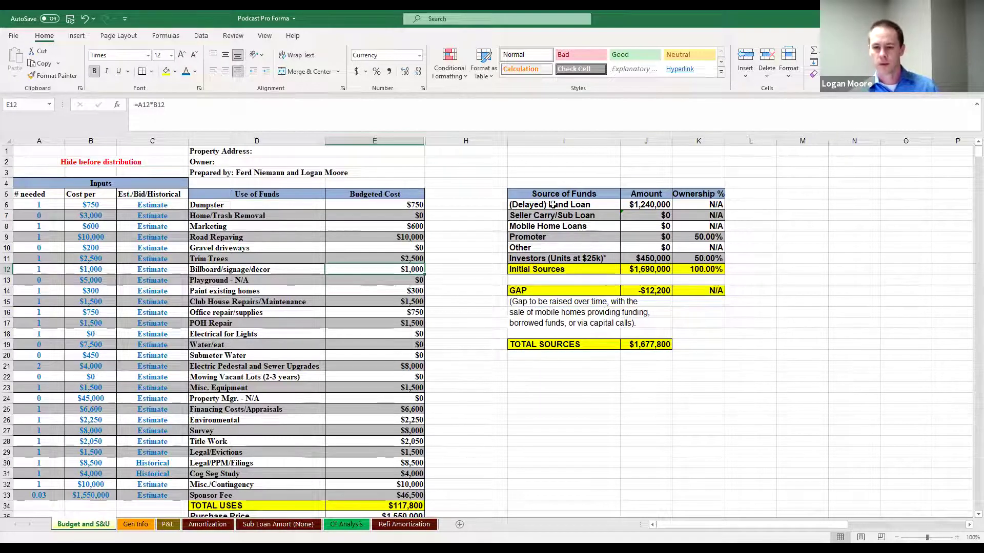
drag(564, 194, 720, 303)
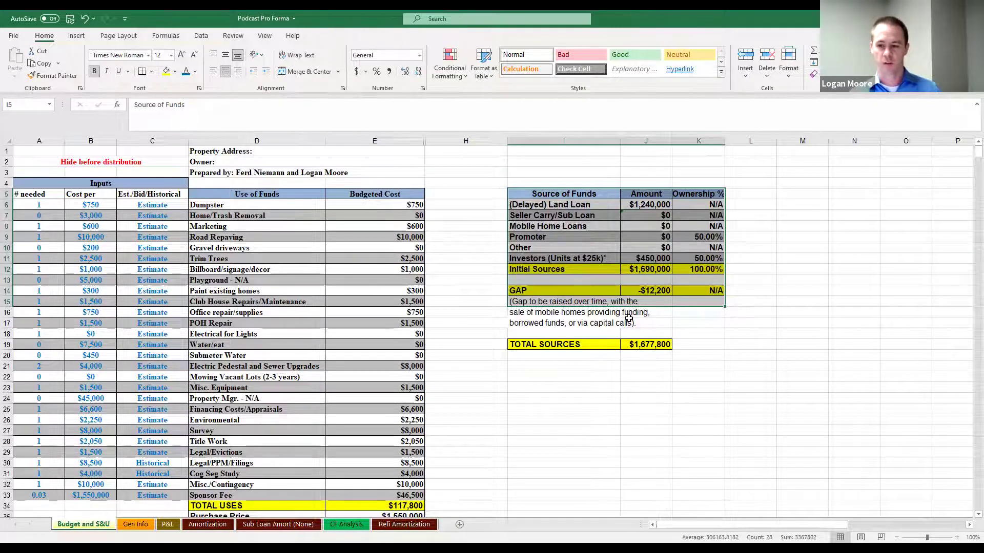
click(647, 215)
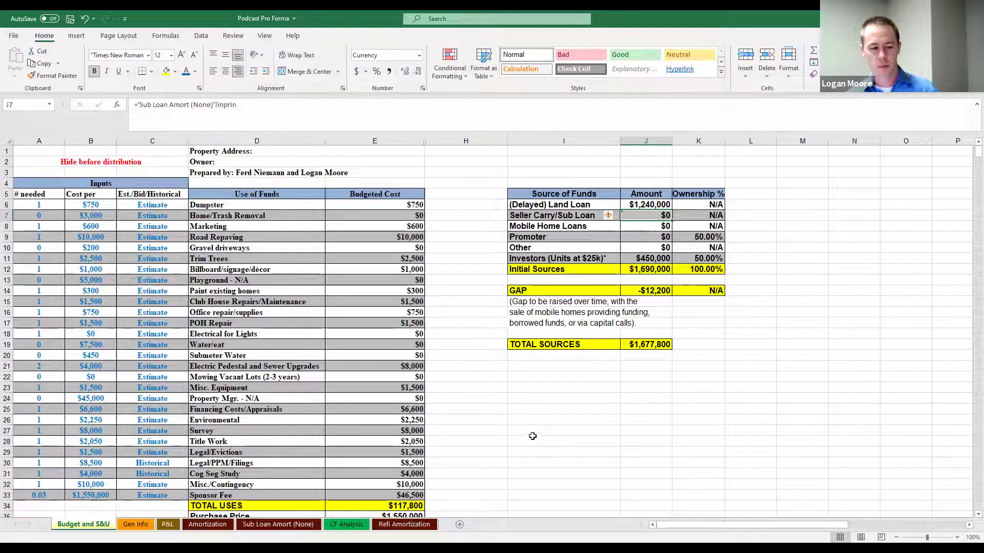
click(503, 422)
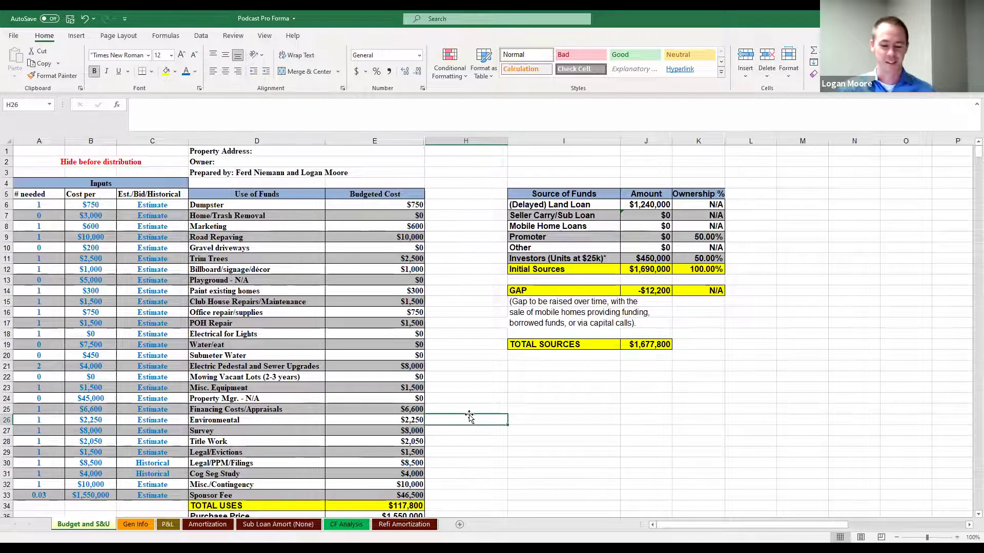
click(484, 387)
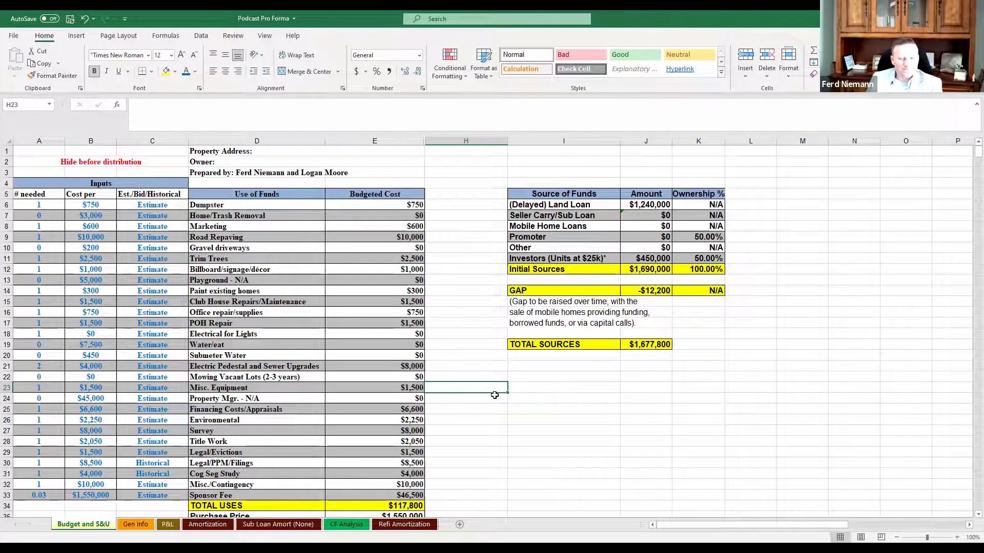
scroll(484, 394, down, 1)
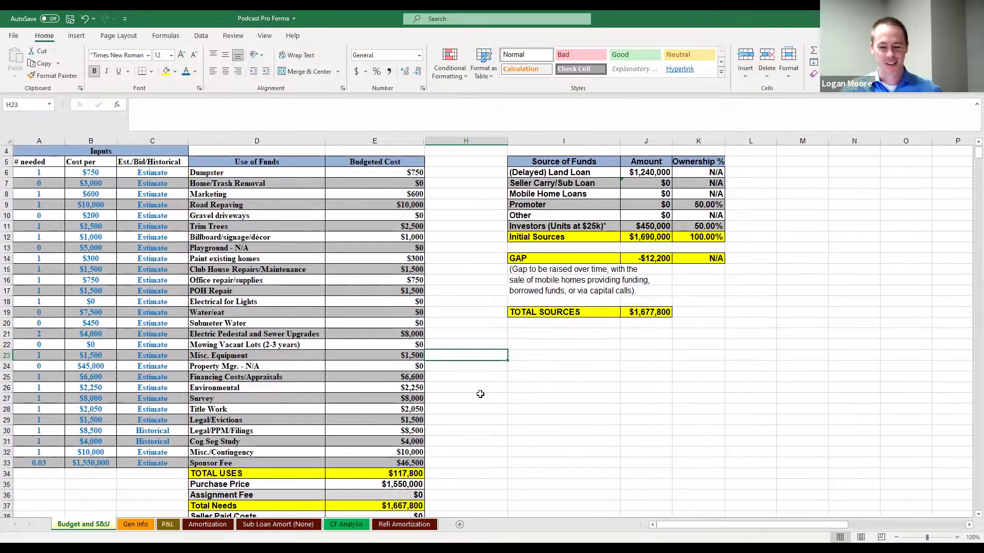
scroll(482, 394, up, 1)
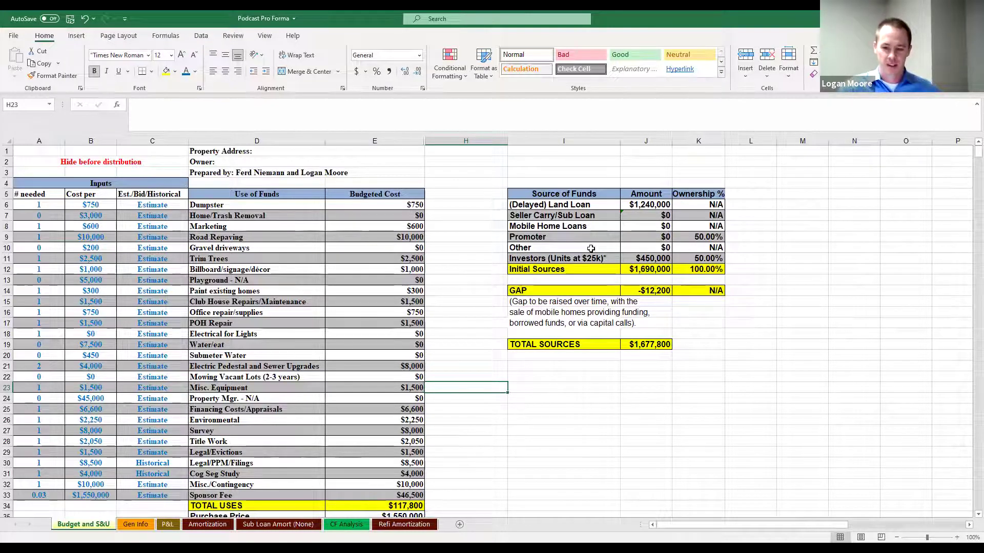
- Review the Source of Funds table alongside the Inputs and Use of Funds columns, down to Total Needs
drag(537, 183, 701, 285)
drag(103, 183, 410, 345)
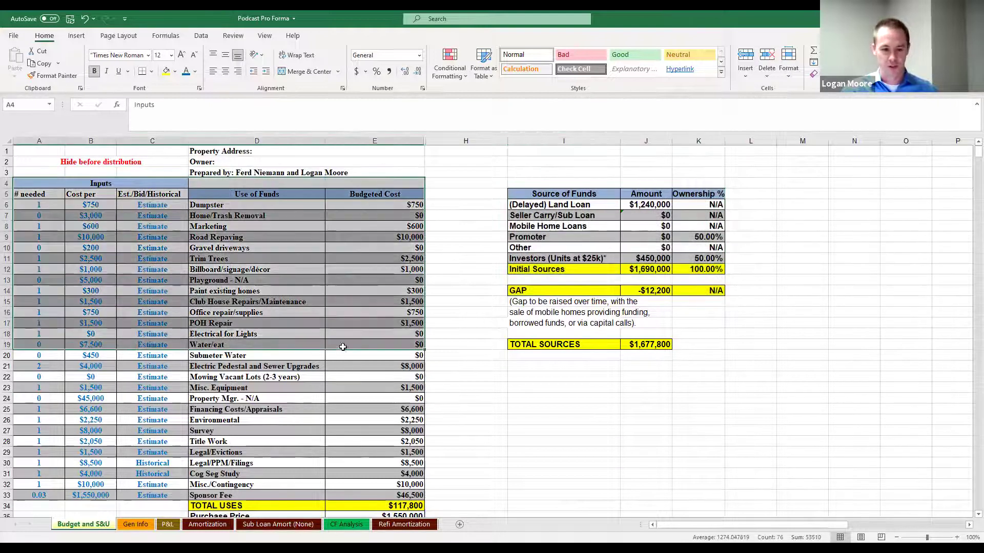
click(540, 454)
scroll(314, 463, down, 1)
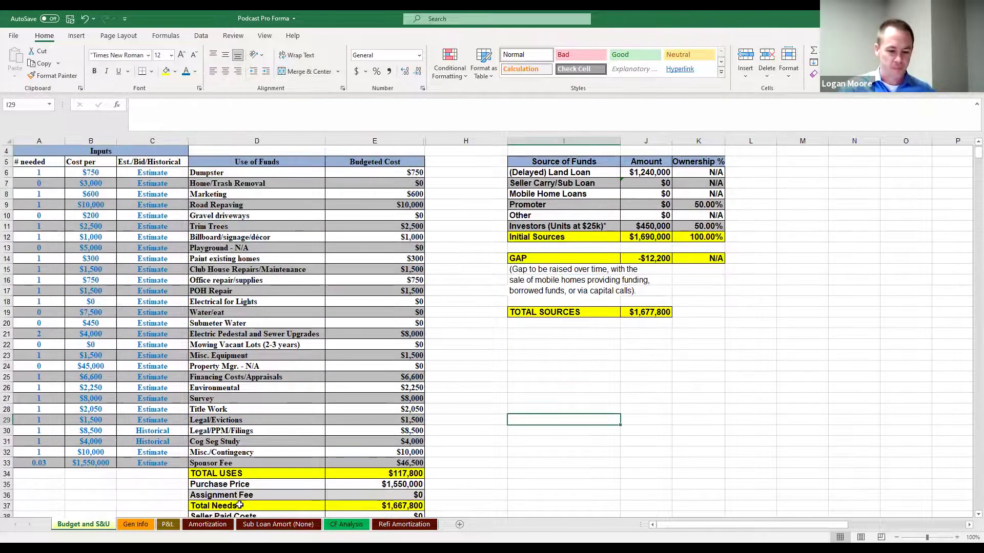
- Open the P&L sheet and inspect the 2021 Accounting expense entry under Operating Expenses
click(168, 524)
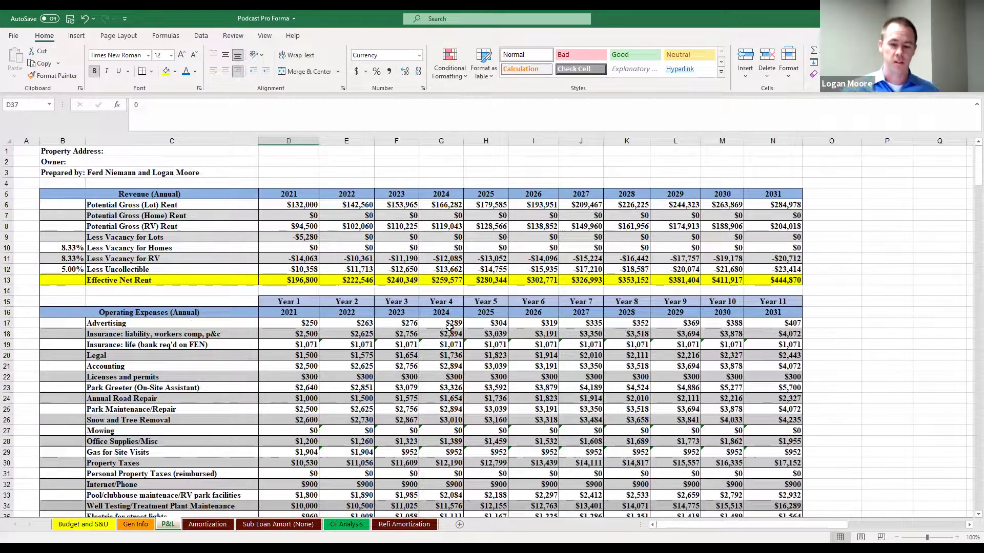
scroll(688, 296, down, 1)
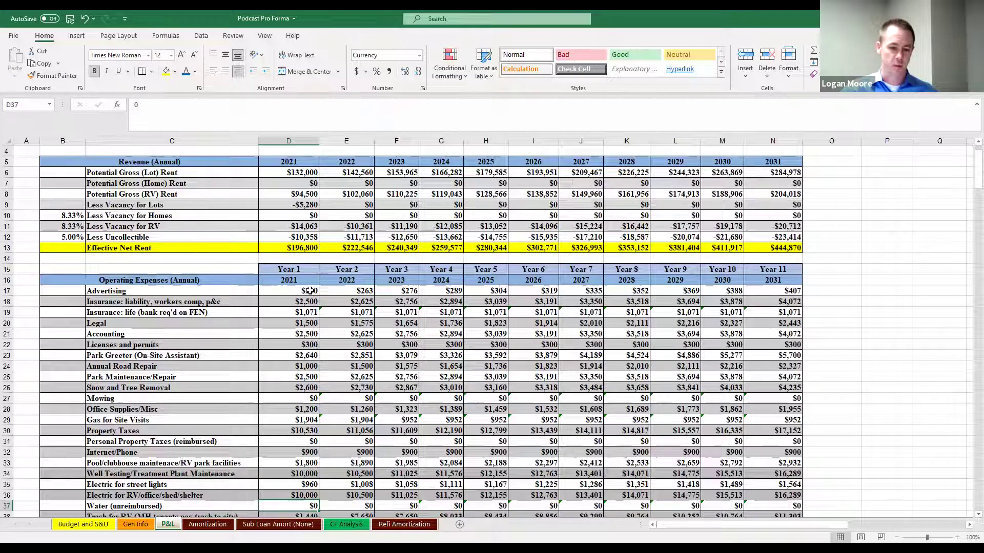
click(304, 332)
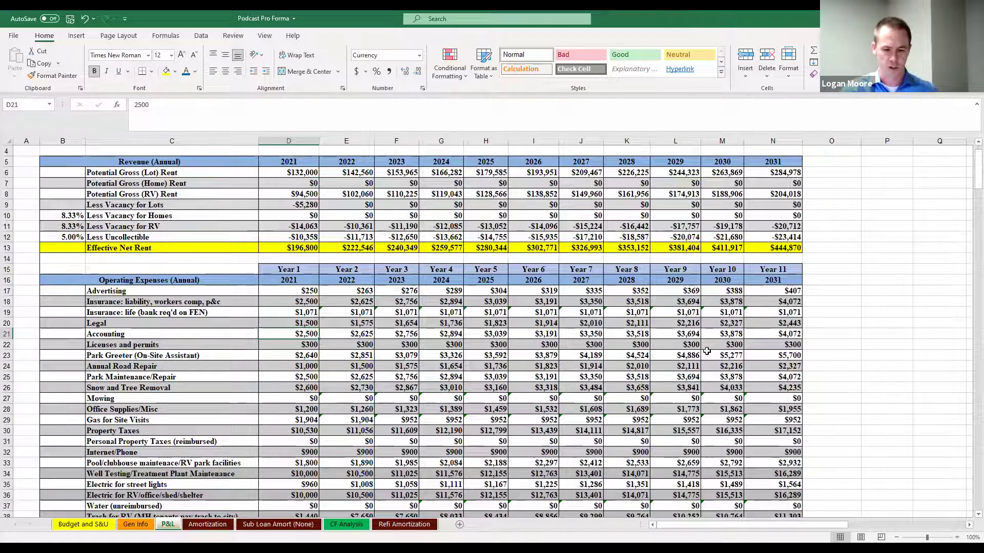
- Inspect the 2021 revenue formulas from Potential Gross (Lot) Rent down to Less Vacancy for Homes
click(281, 175)
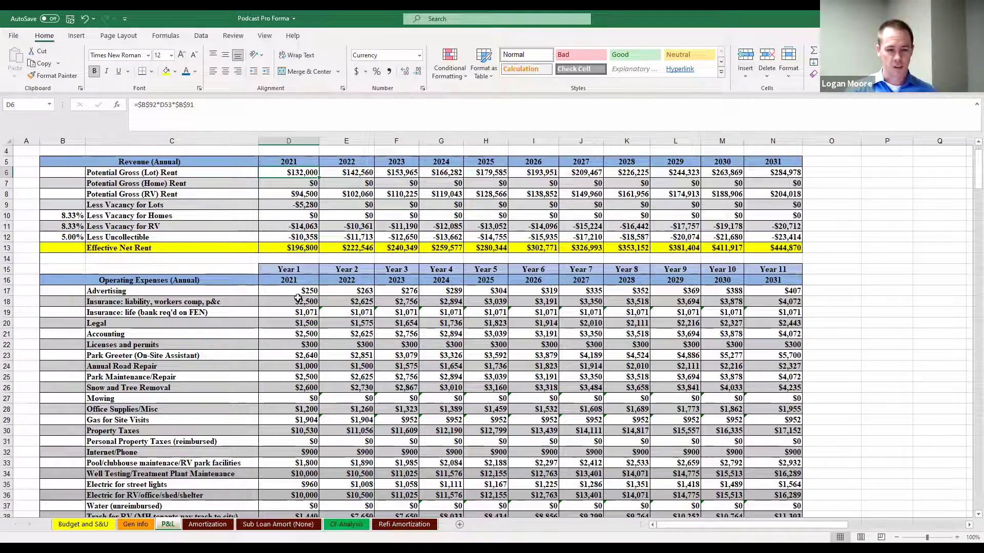
key(Down)
key(Down)
key(Down)
key(Down)
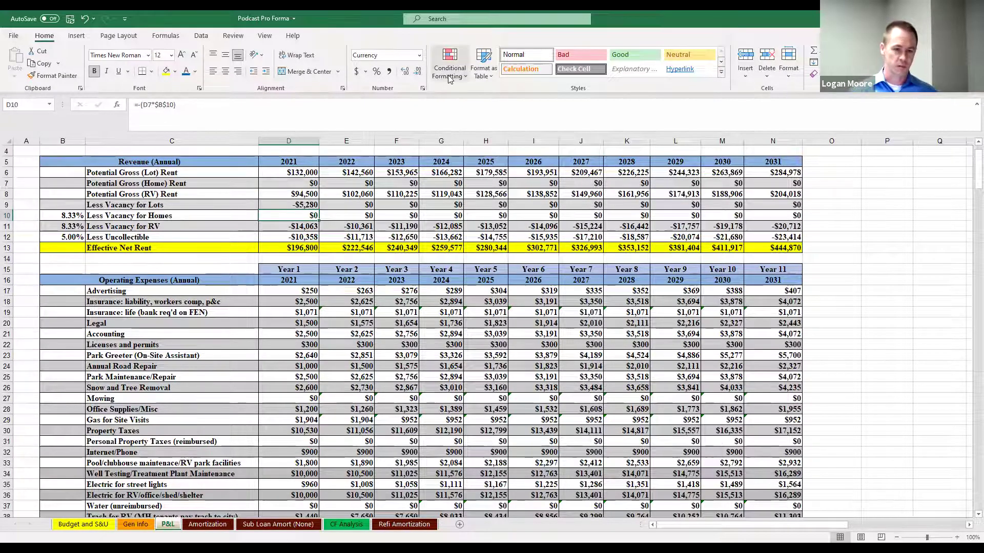
- Review the annual operating expenses and Net Operating Income down to the rent and occupancy tables on the P&L sheet
scroll(312, 260, down, 2)
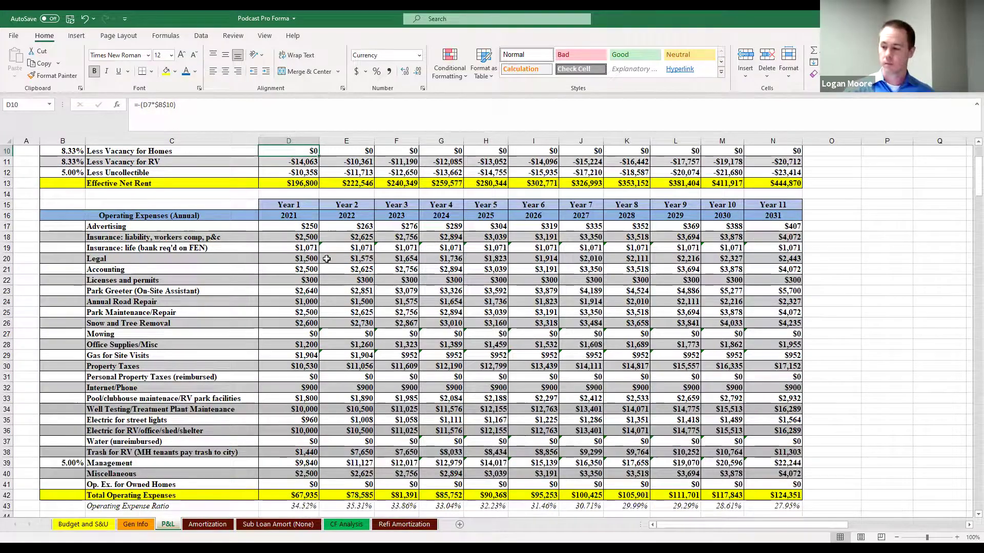
scroll(310, 272, up, 1)
scroll(307, 284, down, 1)
scroll(308, 283, down, 1)
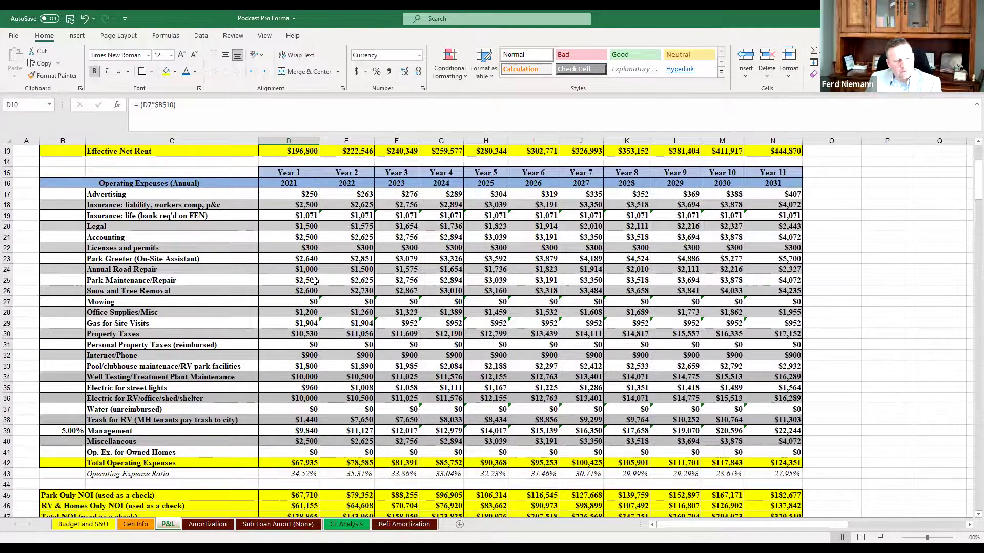
scroll(314, 279, down, 9)
scroll(175, 257, down, 2)
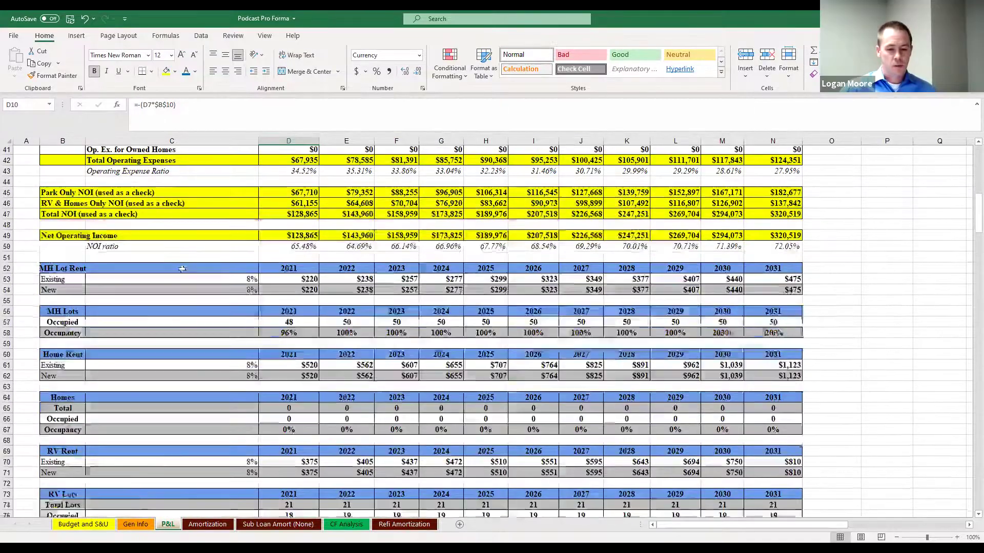
scroll(241, 251, down, 1)
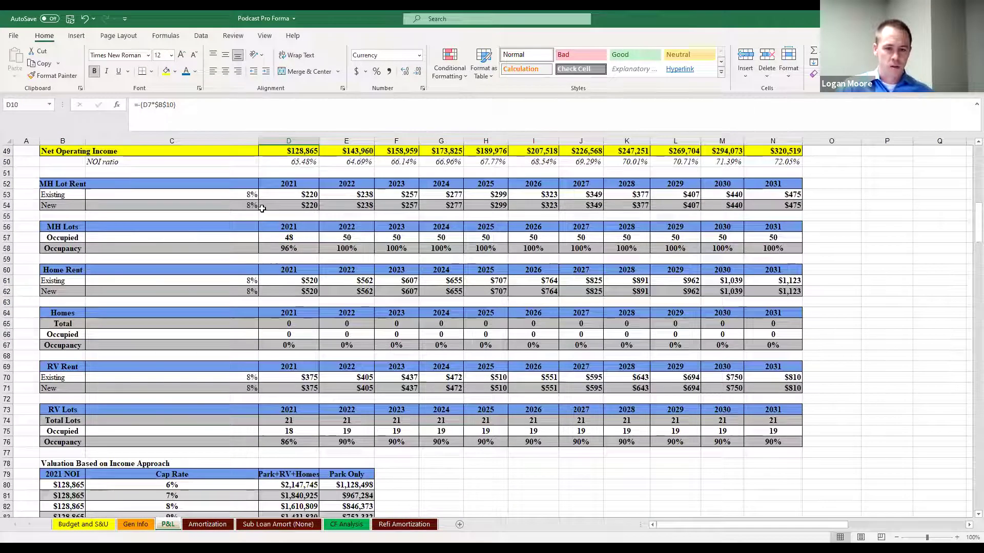
- Inspect the 2021 formulas for existing MH lot rent, total homes, and existing and new RV rent
click(281, 200)
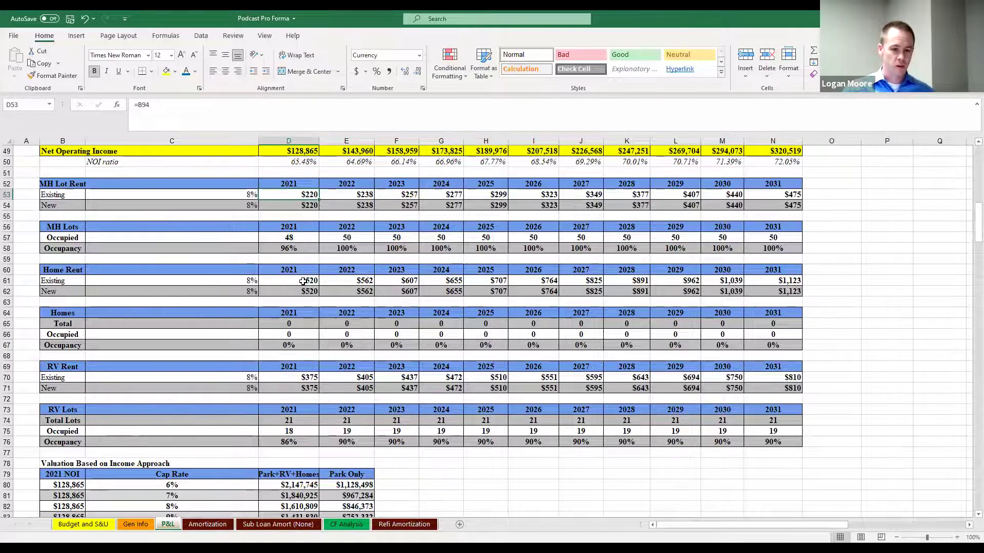
click(302, 324)
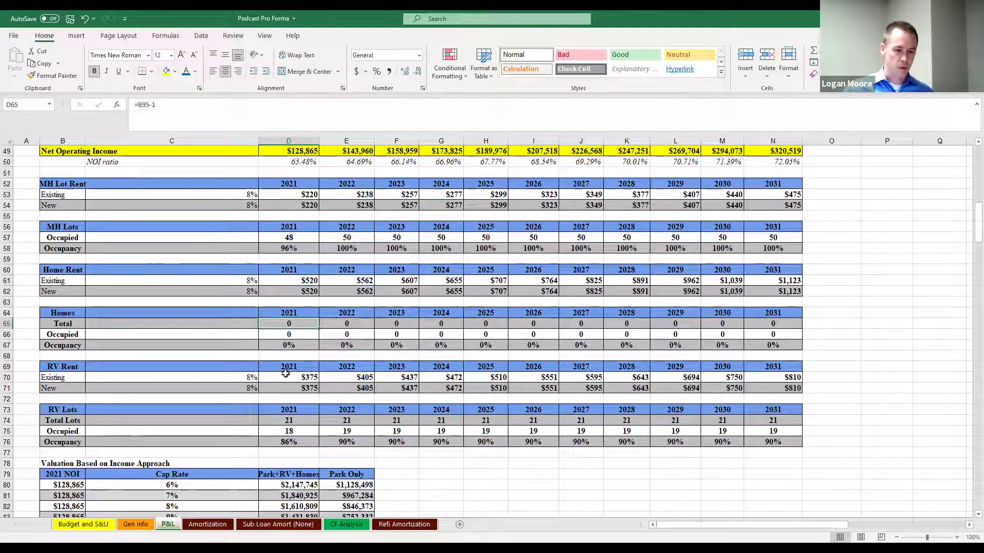
click(298, 375)
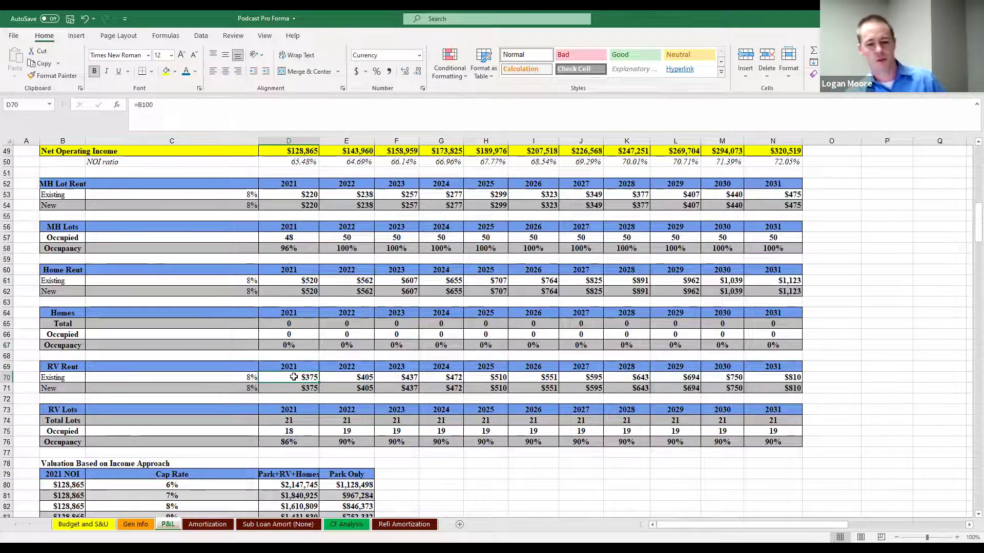
click(290, 386)
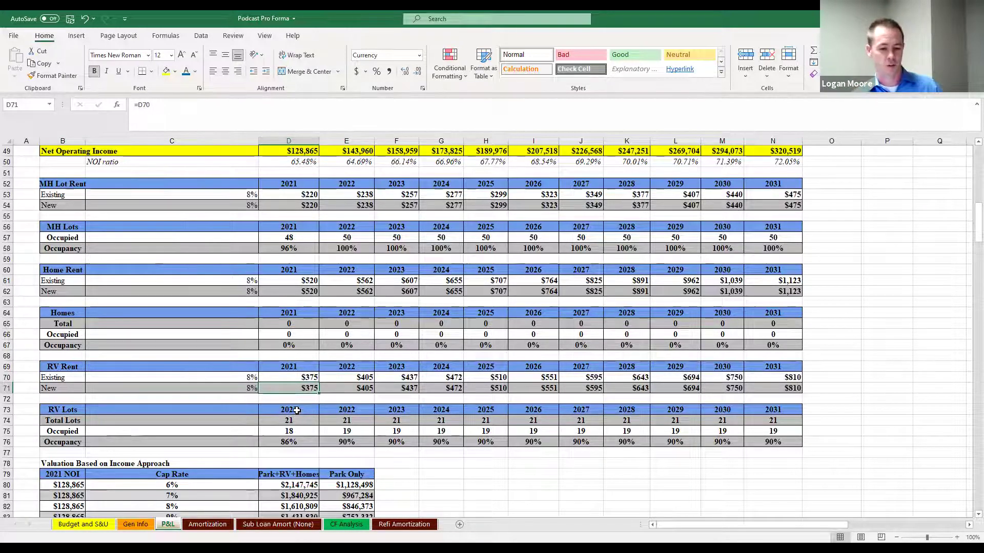
click(295, 195)
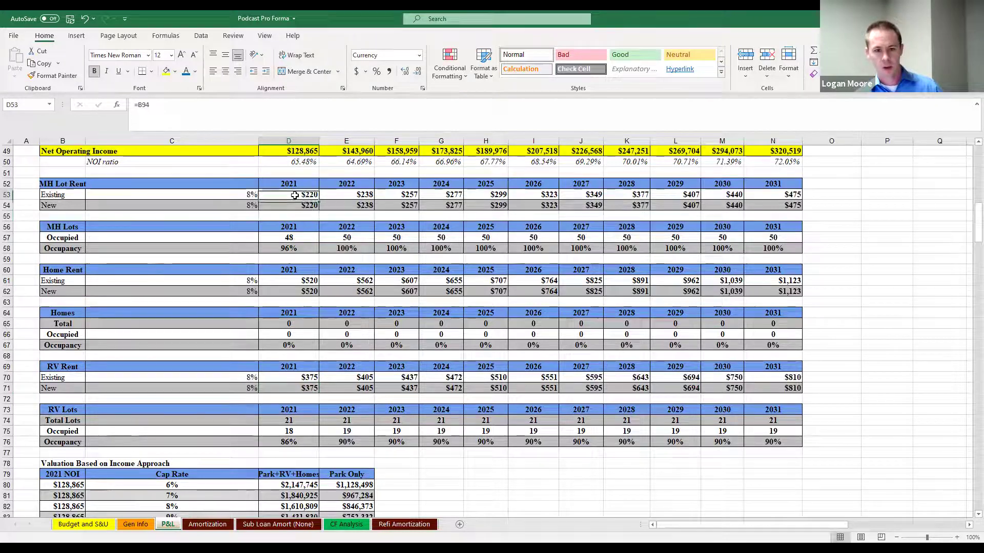
- Trace the cells referenced by the 2021 Potential Gross (Lot) Rent formula, leaving the formula unedited
scroll(312, 206, up, 6)
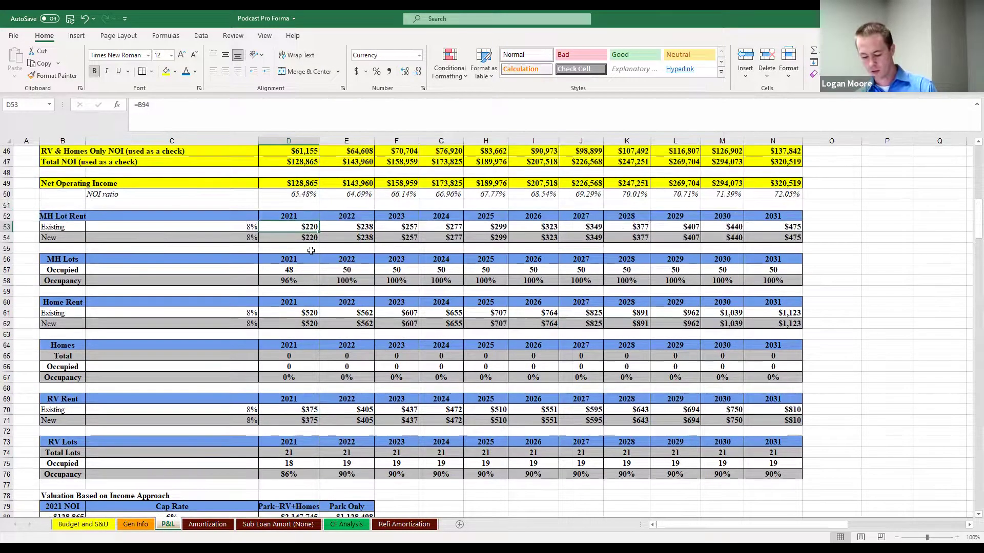
scroll(295, 207, up, 10)
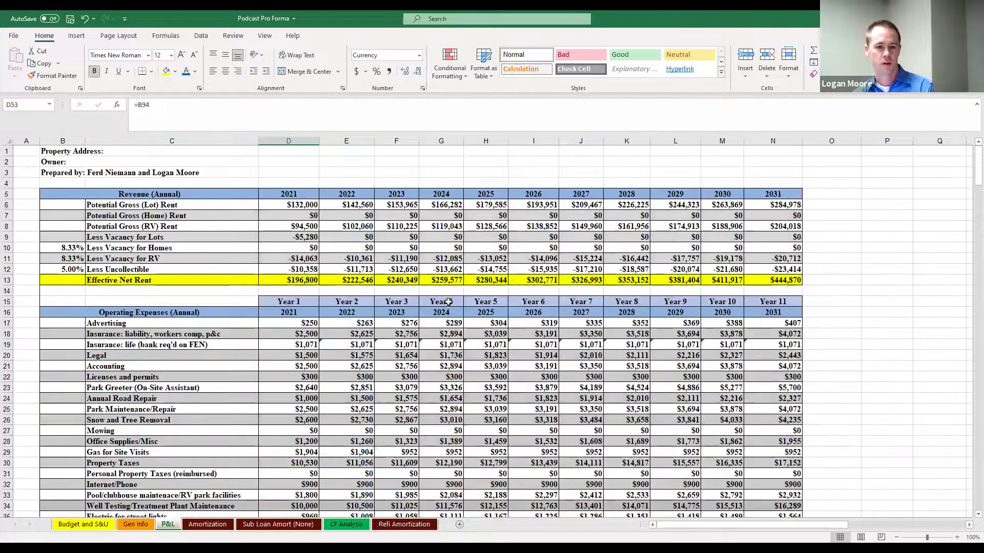
double_click(296, 207)
scroll(447, 350, down, 5)
scroll(447, 350, down, 8)
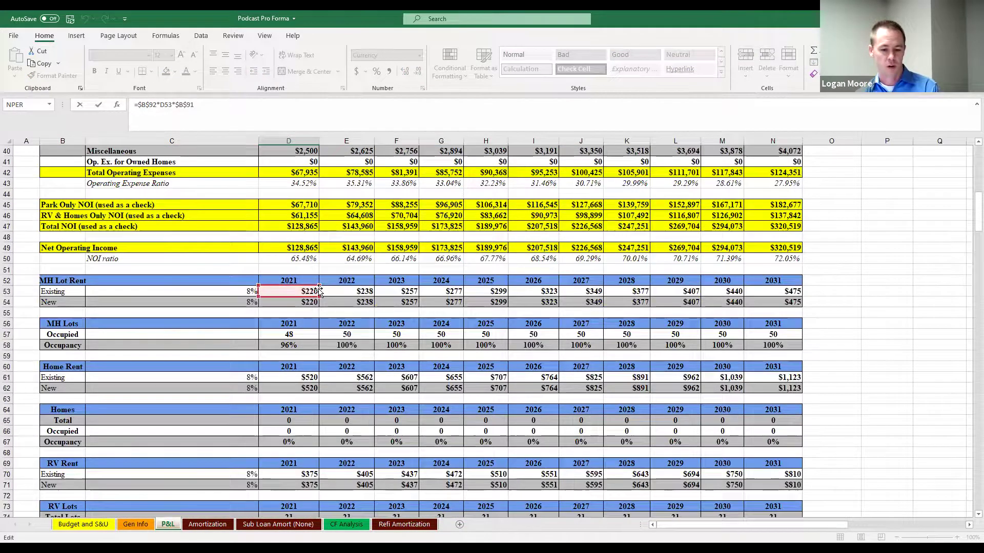
scroll(319, 292, down, 5)
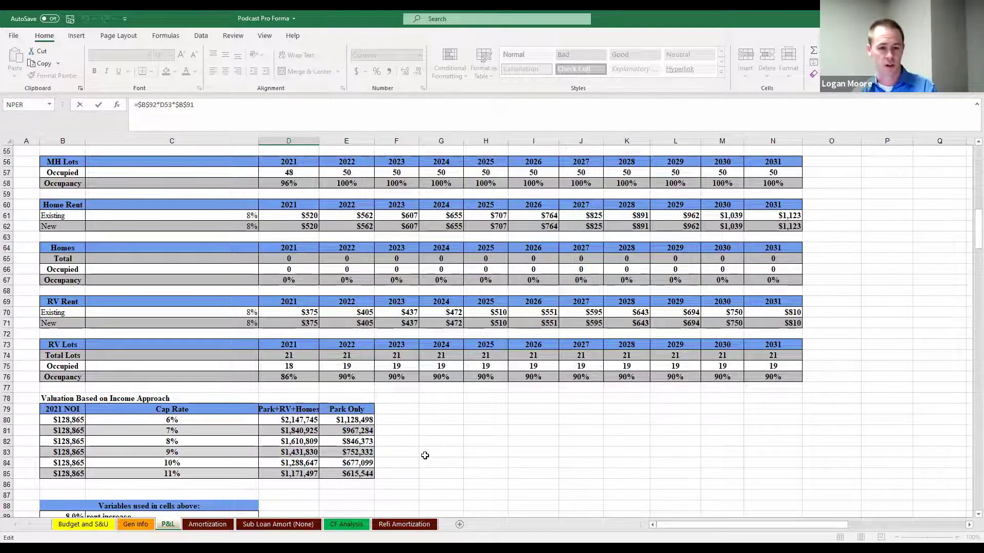
key(Escape)
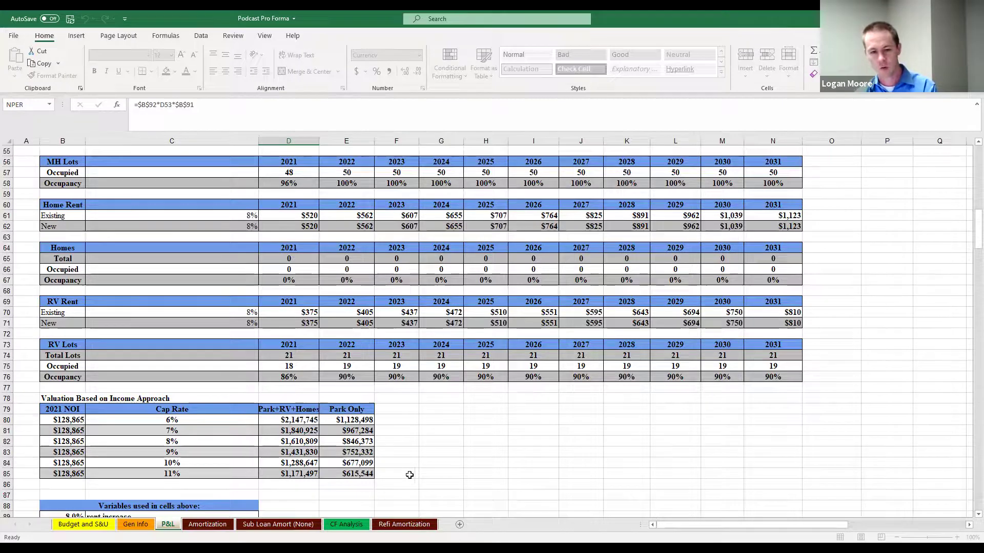
- Review the P&L sheet from the annual operating expenses down to the cap-rate valuation and the variables table
scroll(414, 411, down, 1)
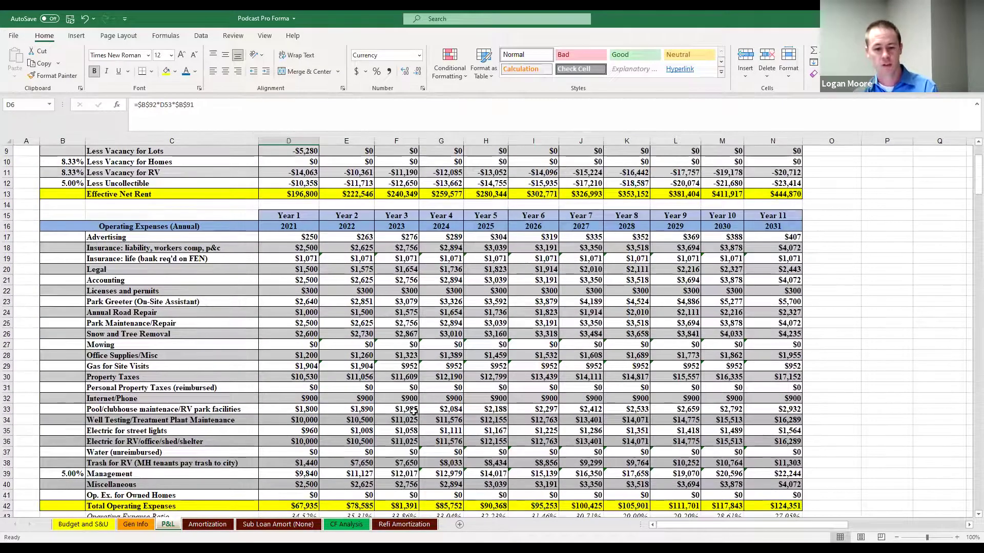
scroll(398, 411, down, 2)
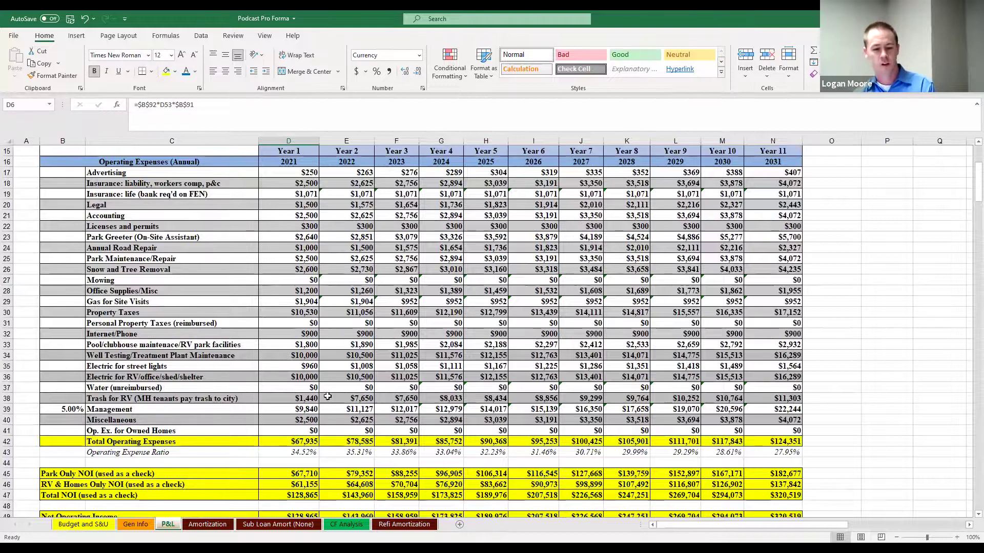
scroll(328, 410, down, 8)
scroll(294, 310, down, 2)
scroll(294, 302, down, 1)
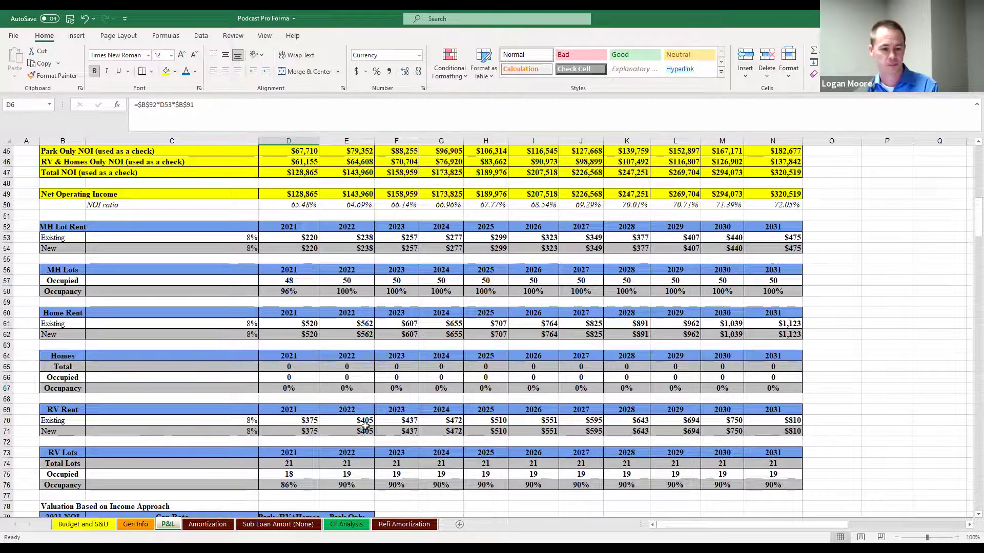
scroll(365, 424, down, 7)
scroll(352, 428, down, 2)
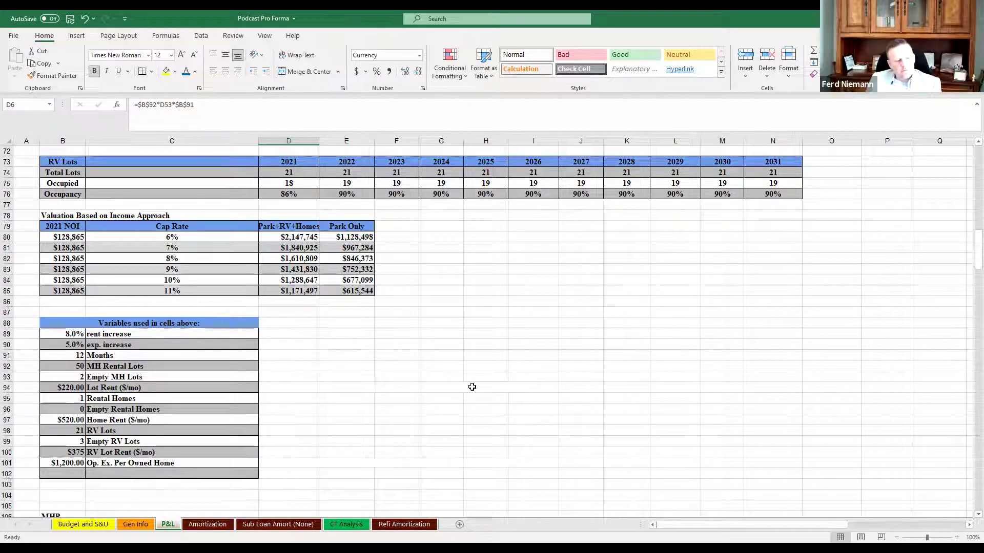
- Review the rent and occupancy tables back up to the Operating Expense Ratio row, highlighting its ratios for 2021 to 2031
scroll(482, 393, up, 3)
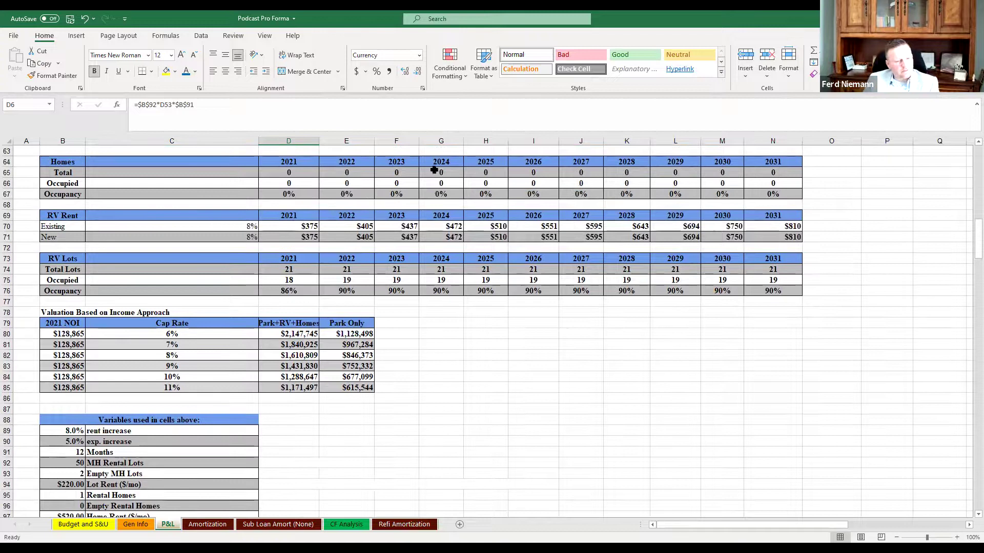
scroll(449, 244, up, 1)
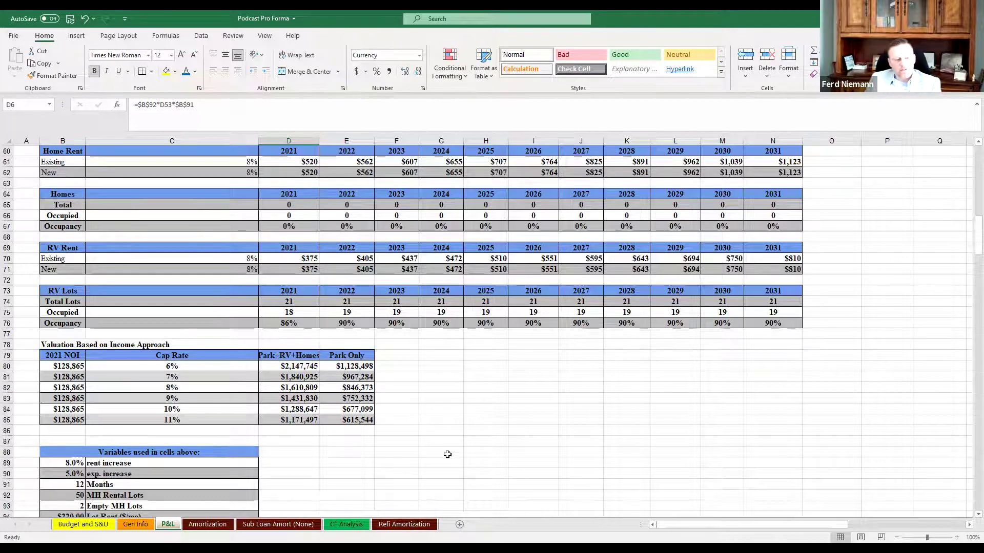
scroll(435, 444, up, 4)
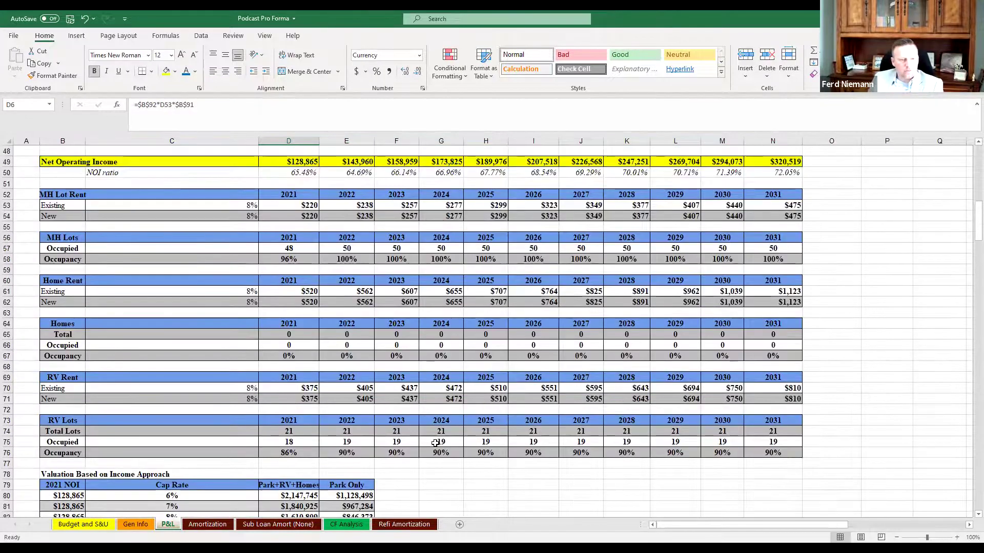
scroll(435, 444, up, 4)
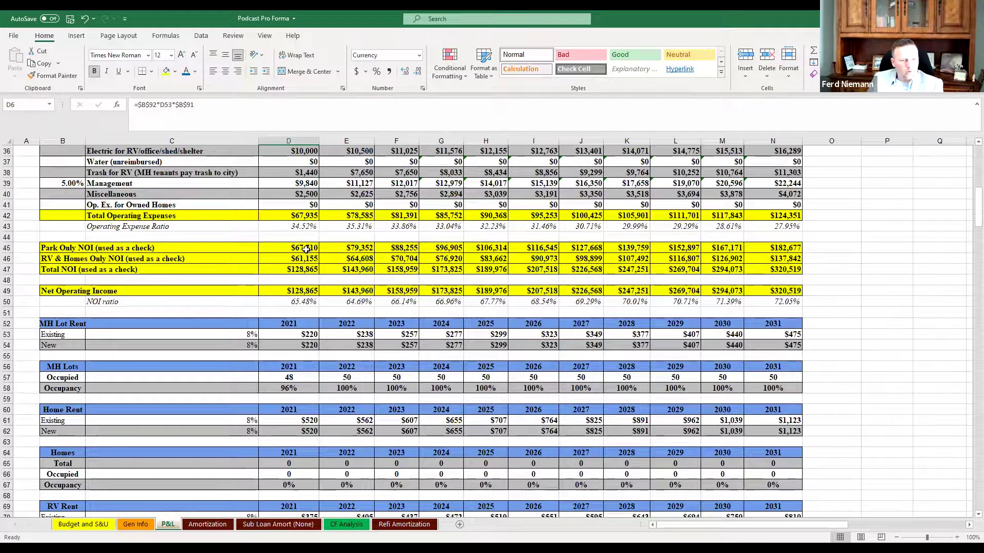
drag(310, 227, 764, 223)
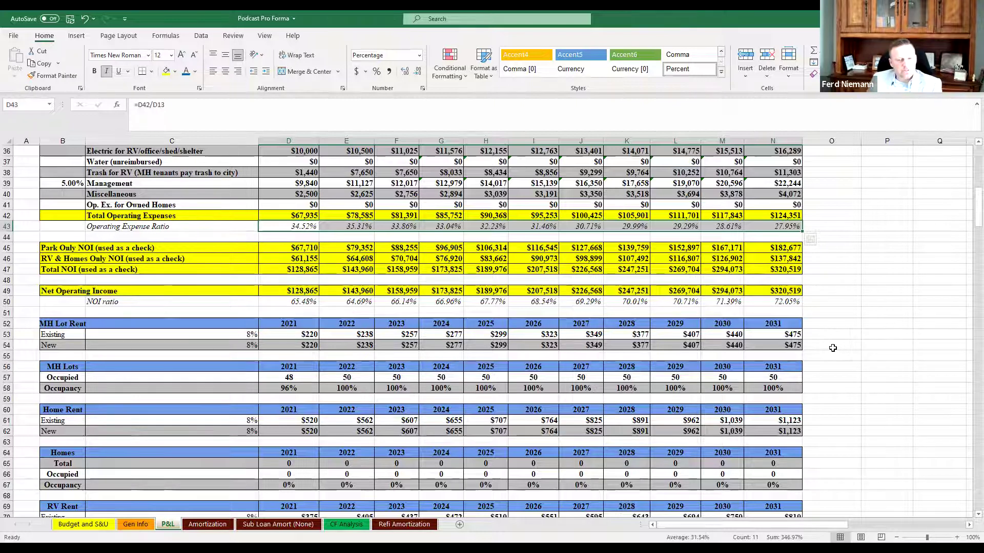
- Inspect the 2021 Property Taxes formula and the 2021 expenses from Well Testing/Treatment Plant Maintenance to Electric for RV/office/shed/shelter
scroll(825, 350, up, 1)
scroll(822, 351, up, 3)
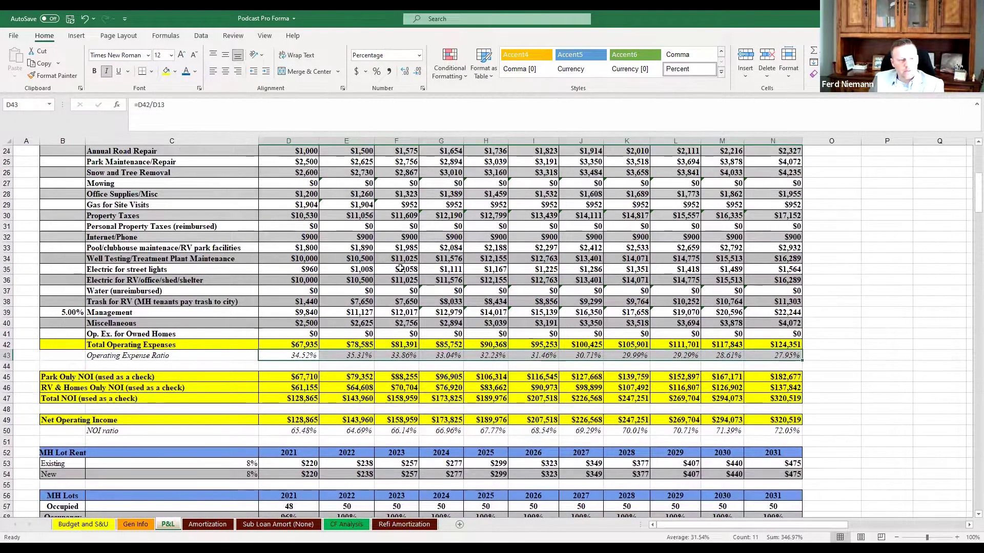
click(308, 216)
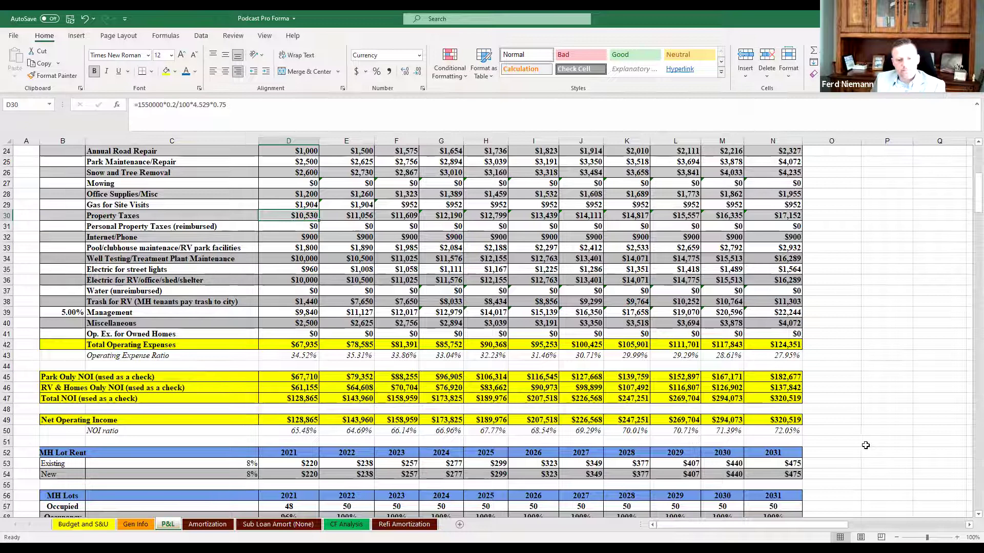
drag(306, 258, 313, 279)
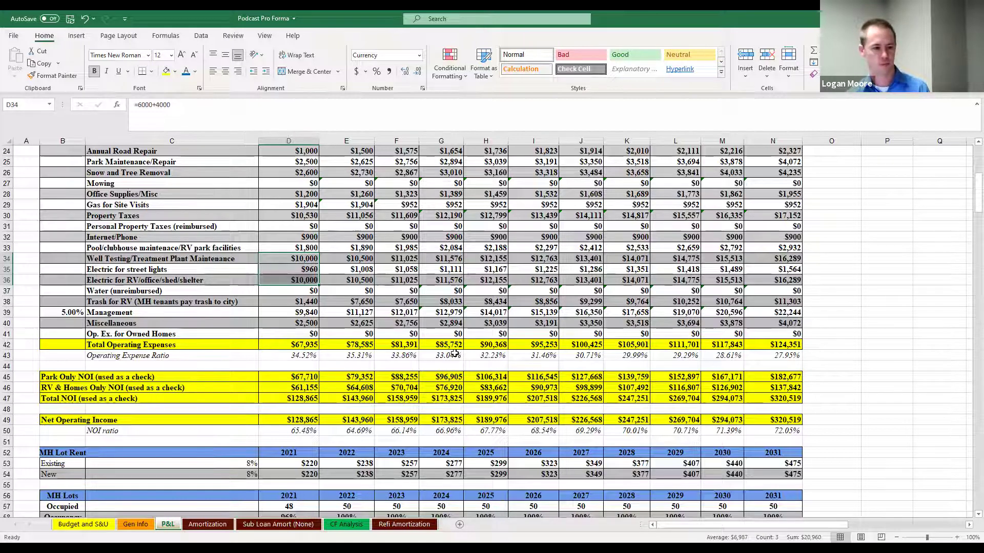
key(ctrl+v)
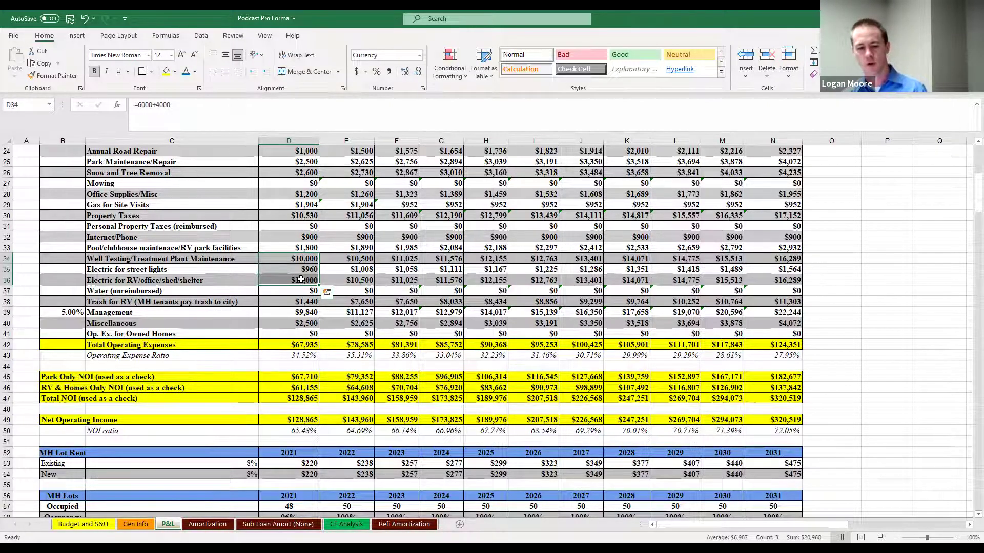
key(Escape)
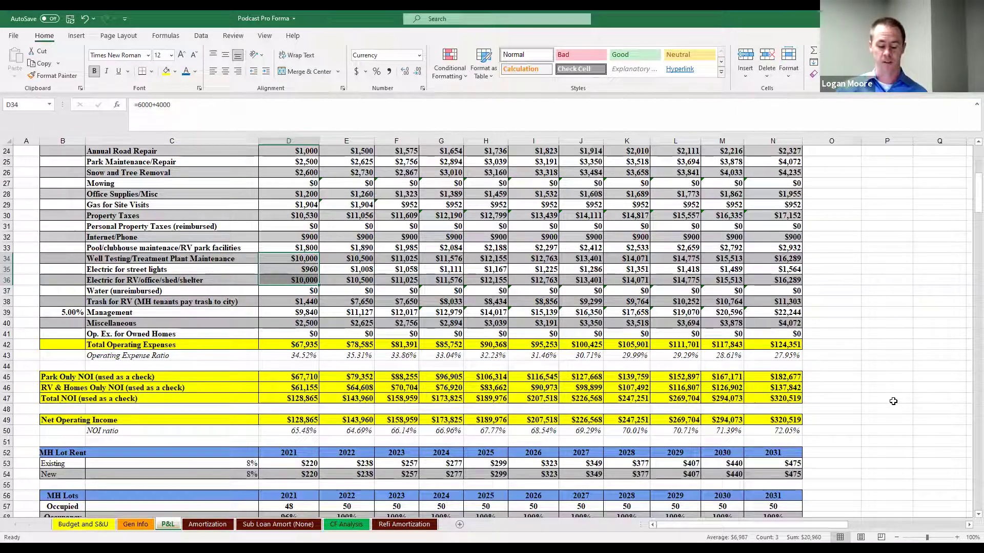
click(893, 401)
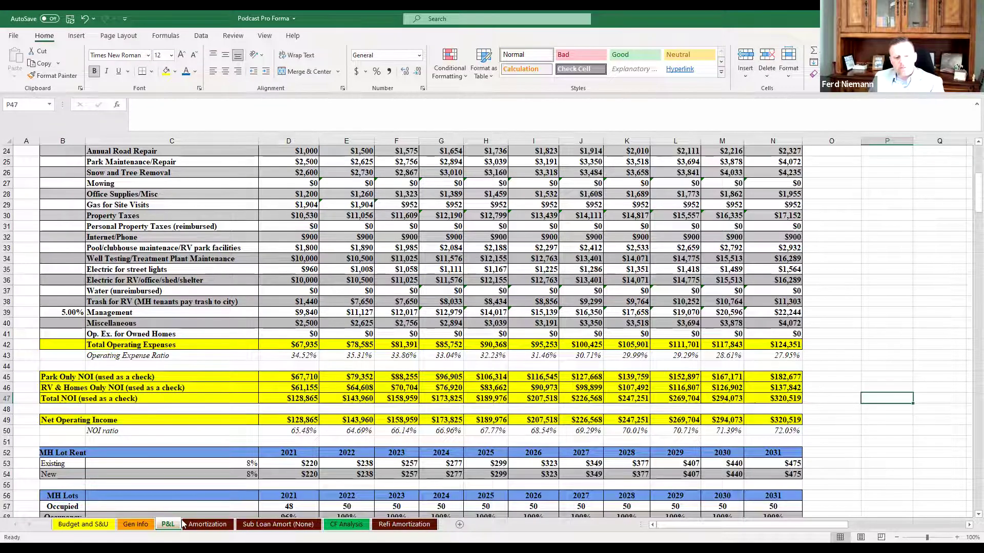
- On the CF Analysis sheet, inspect the YR1 equity summary from Beginning Equity Balance to the option for paying down preferred equity
click(351, 524)
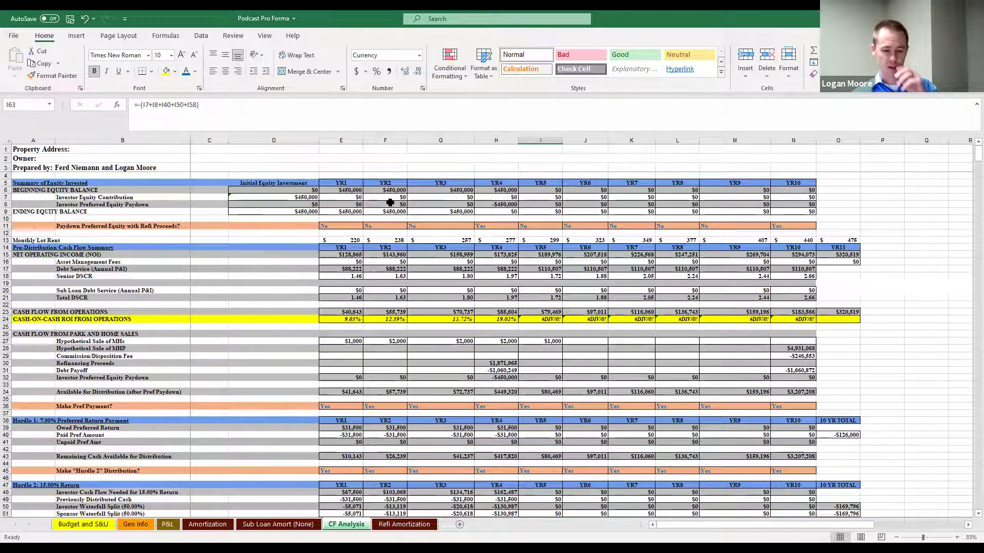
click(340, 190)
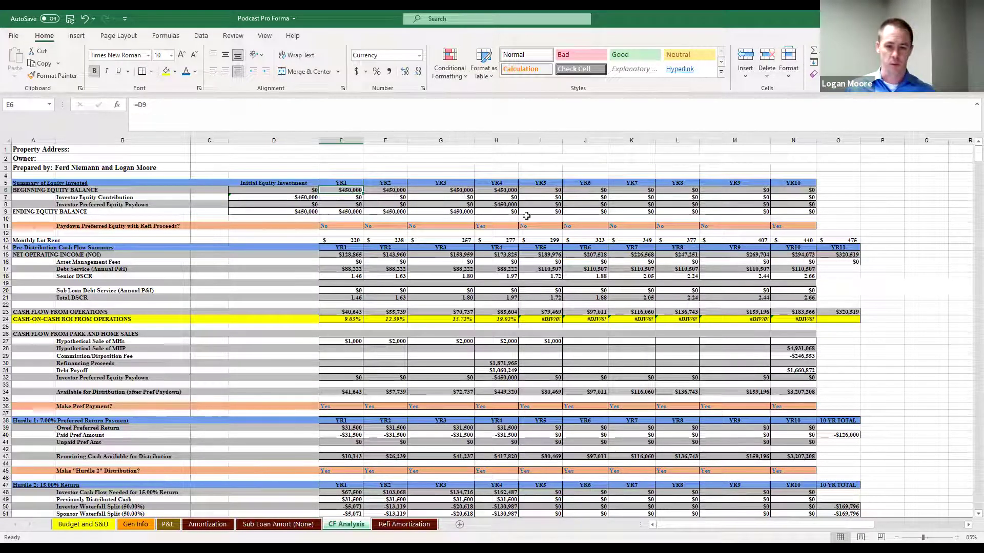
key(Down)
key(Down)
key(Down)
key(Down)
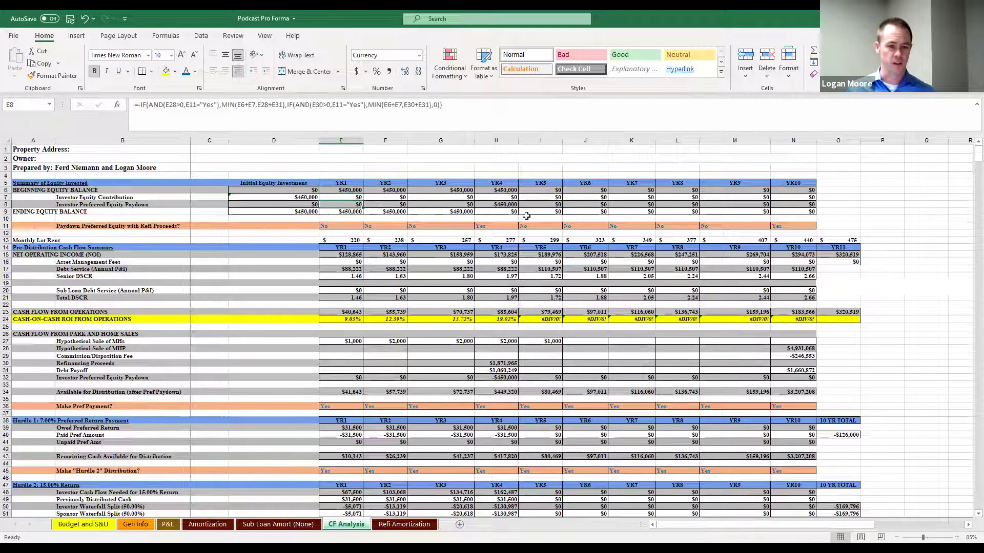
key(Down)
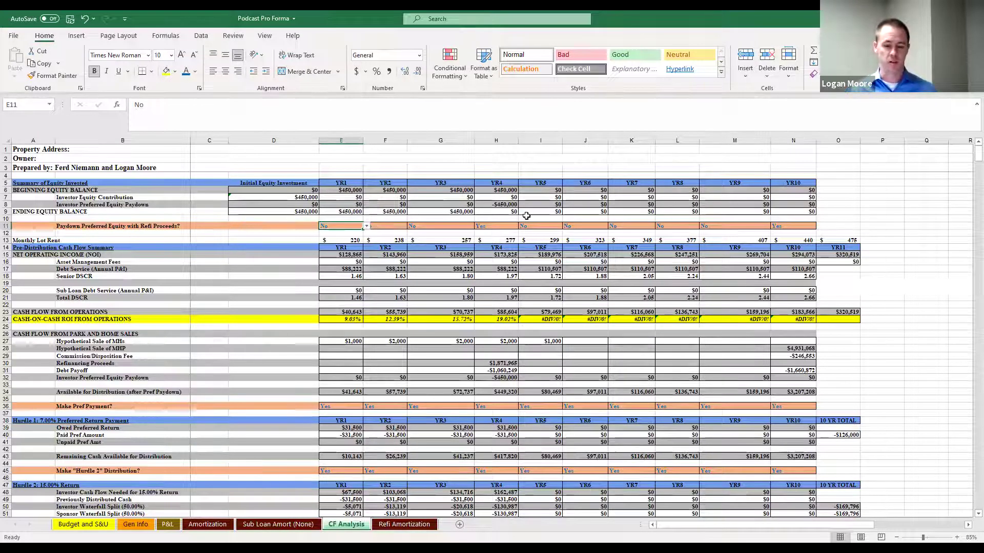
key(Right)
key(Left)
- Inspect the YR1 formulas for Net Operating Income, Asset Management Fees, annual Debt Service and Senior DSCR
key(Down)
key(Down)
key(Down)
key(Down)
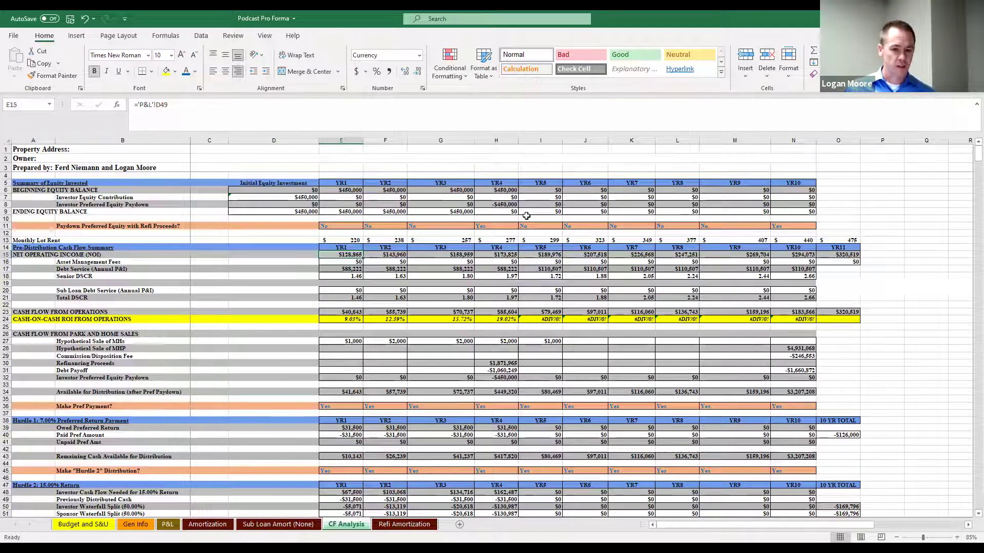
key(Down)
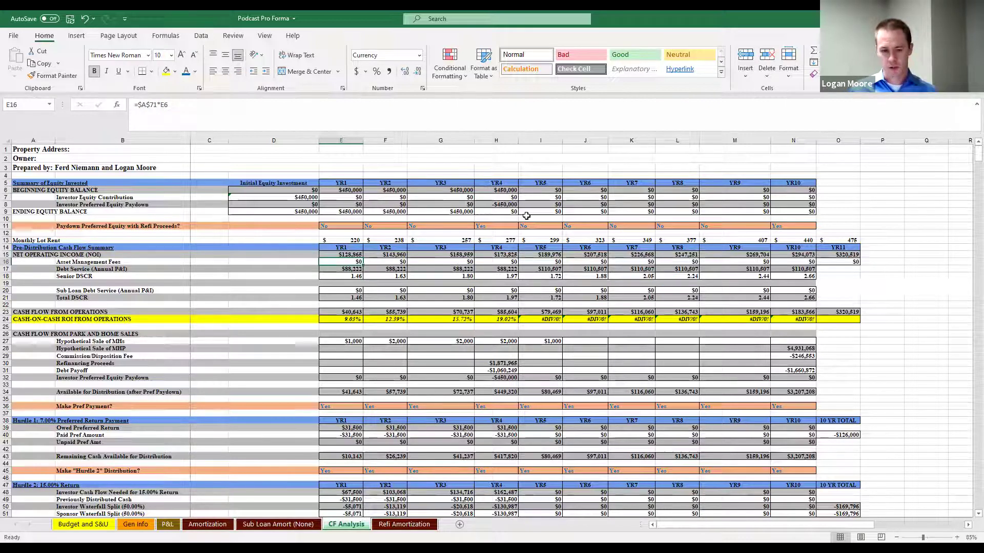
key(Down)
key(Down)
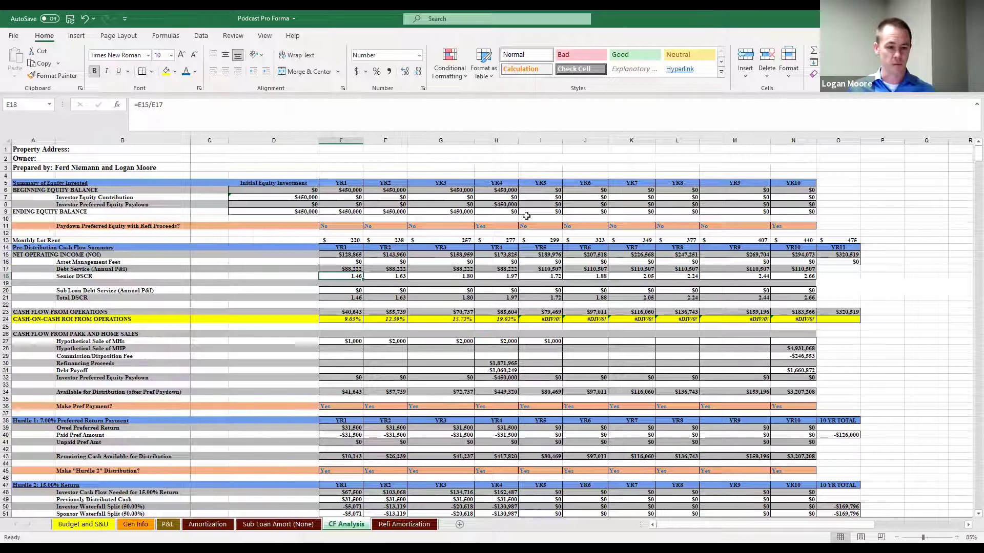
- Inspect the YR1 formulas from Sub Loan Debt Service and Total DSCR down to Cash Flow and Cash-on-Cash ROI from Operations
key(Down)
key(Down)
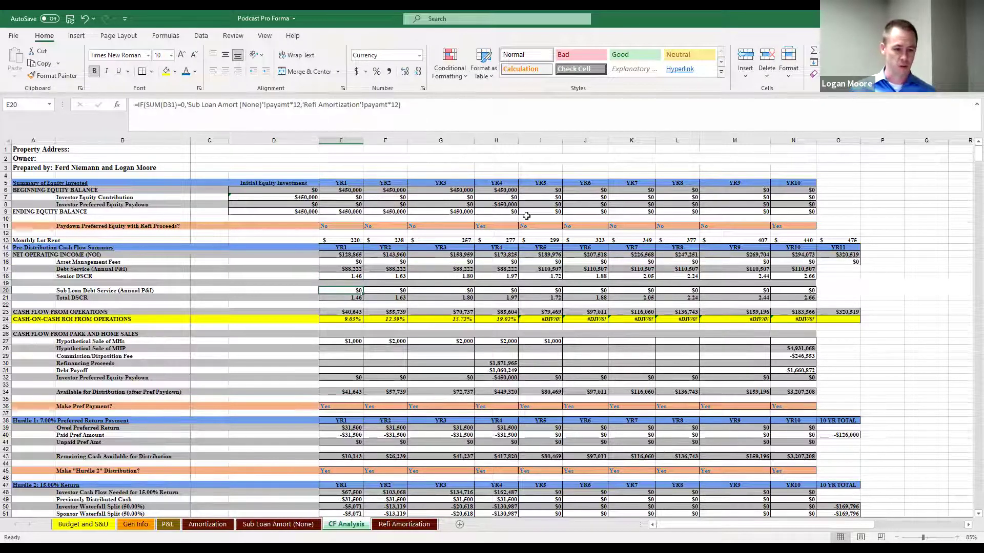
key(Down)
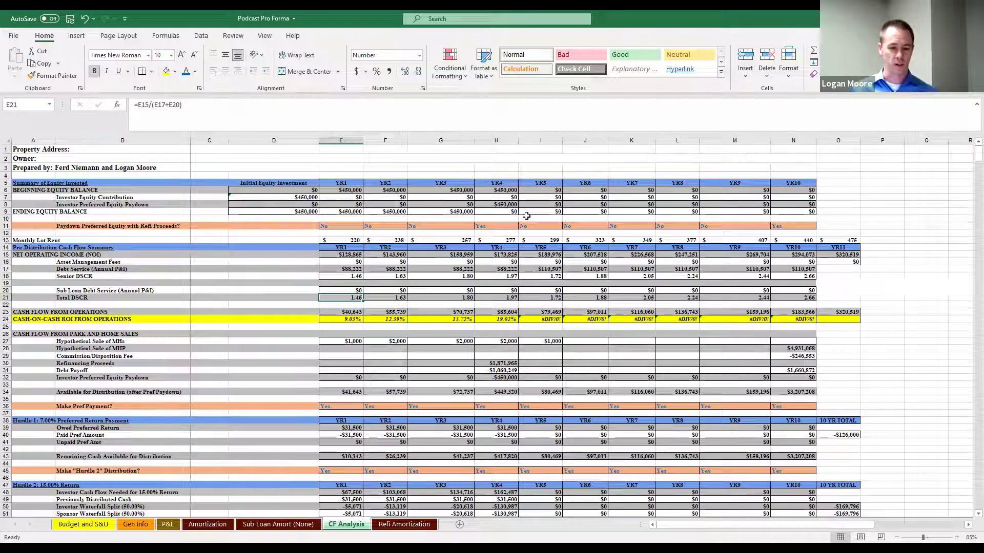
key(Down)
key(Down)
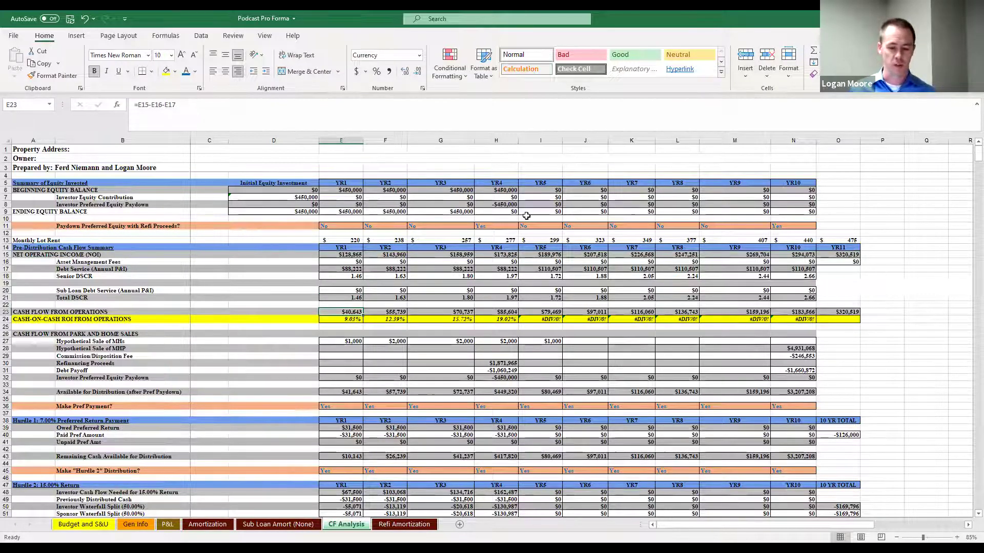
key(Down)
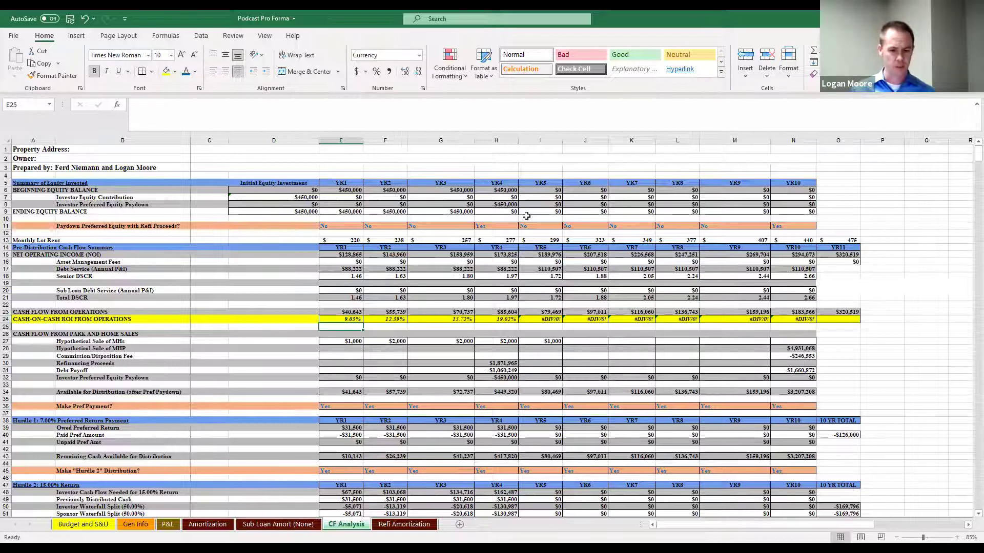
- Inspect the Hypothetical Sale of MHs amounts and formulas from YR1 to YR5
key(Down)
key(Down)
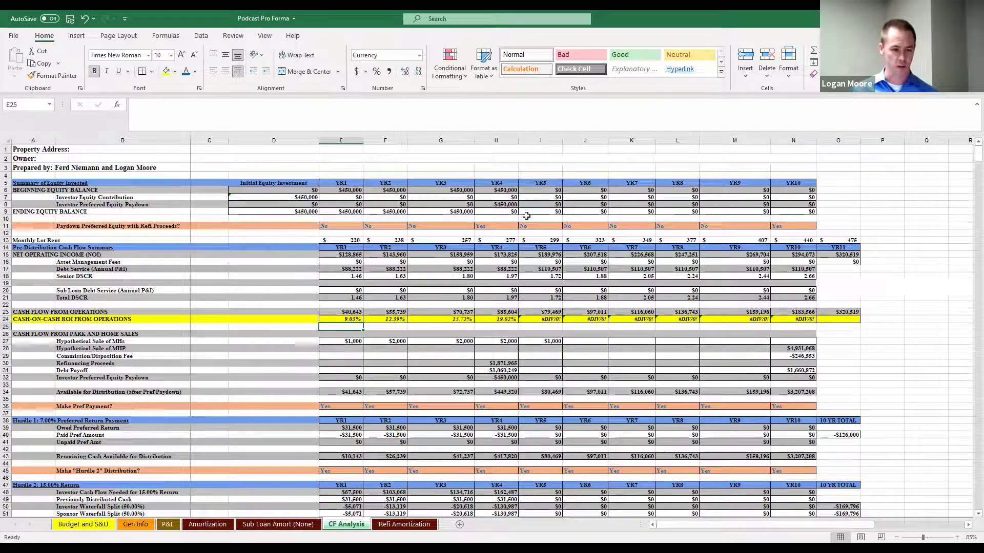
key(Down)
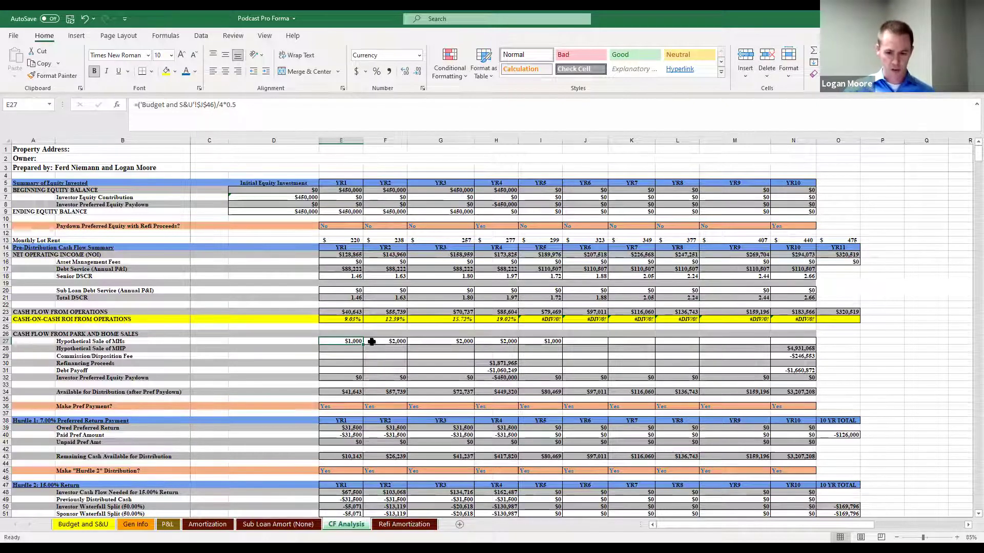
drag(357, 340, 520, 340)
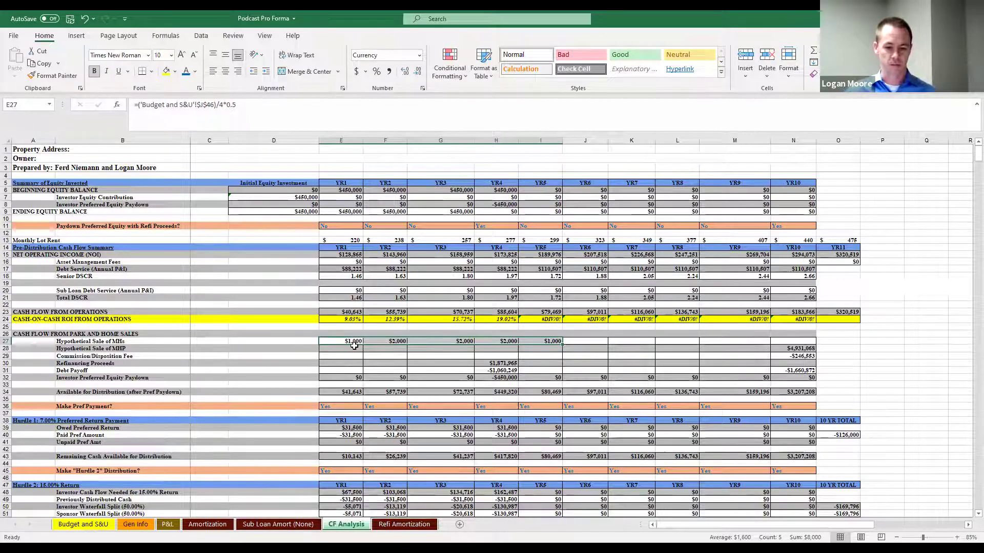
drag(385, 341, 510, 342)
click(550, 340)
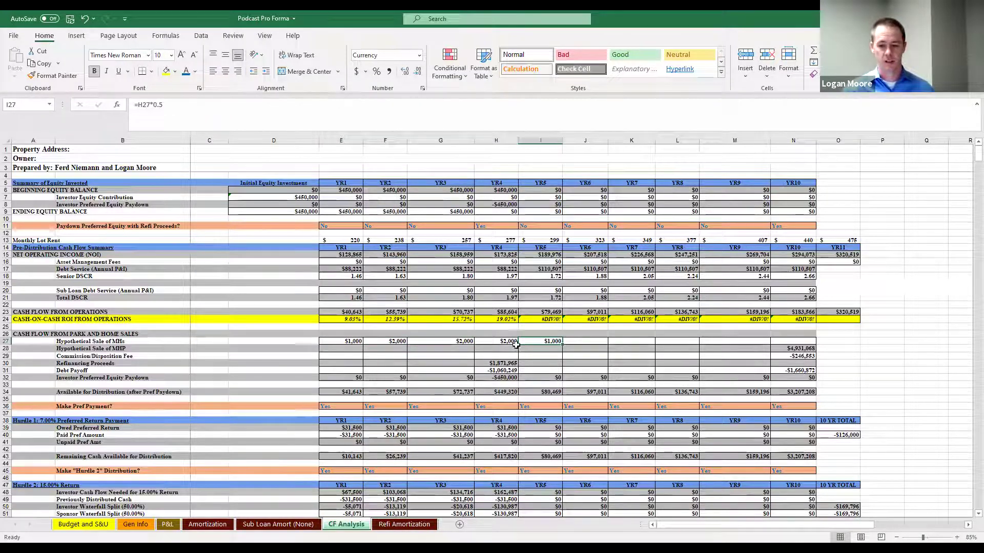
- Inspect the YR4 formulas for Refinancing Proceeds, Debt Payoff and Investor Preferred Equity Paydown
click(498, 363)
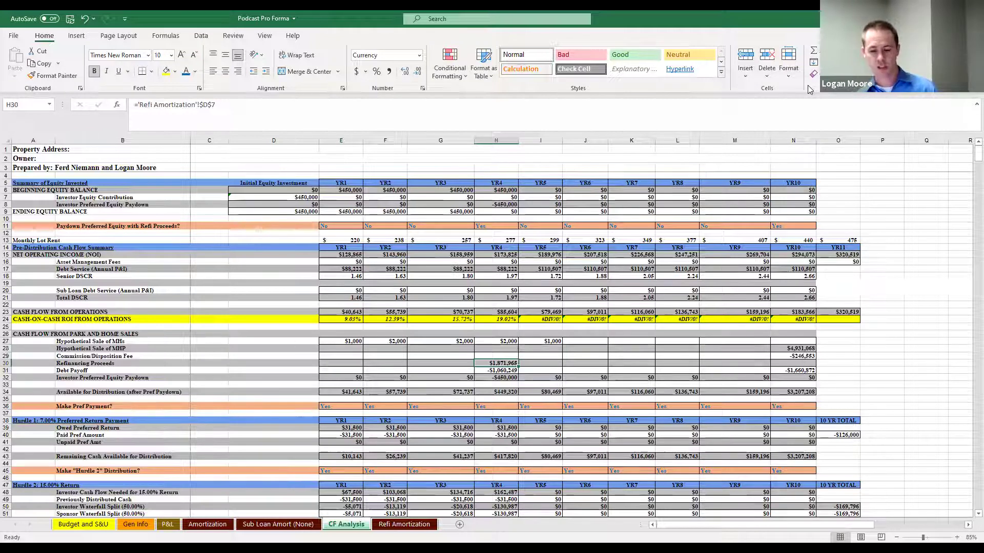
key(Down)
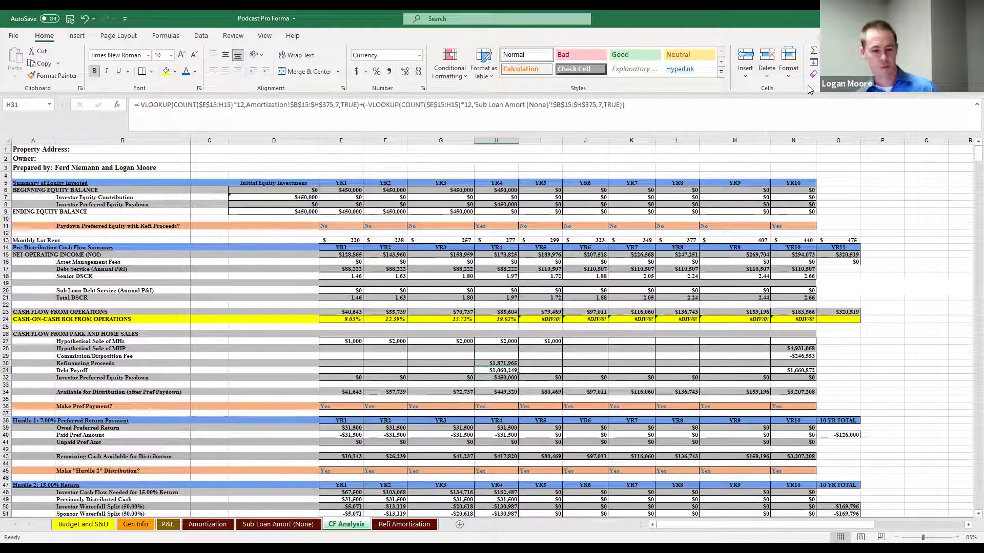
key(Down)
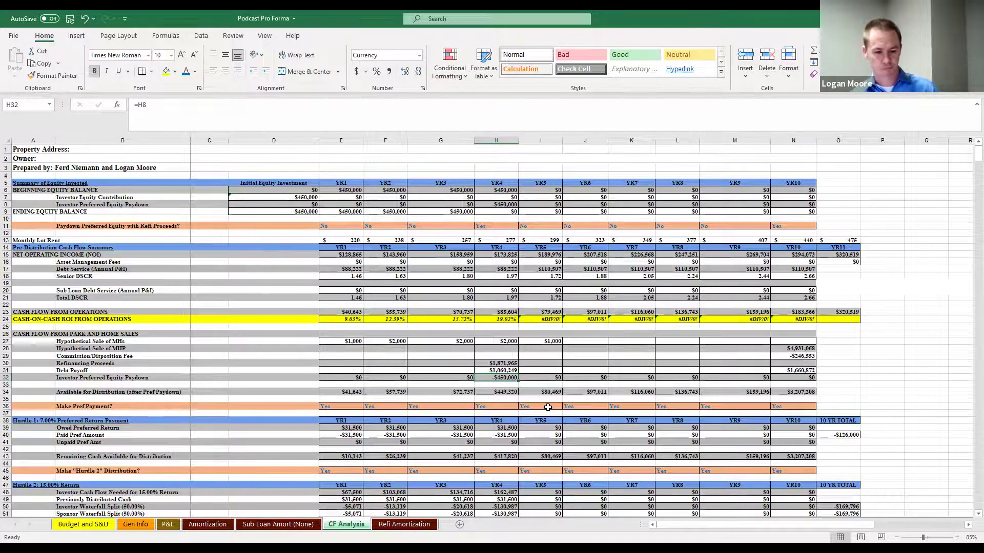
- Inspect the Available for Distribution (after Pref Paydown) formulas from YR4 back to YR2
scroll(544, 402, down, 1)
key(Down)
key(Down)
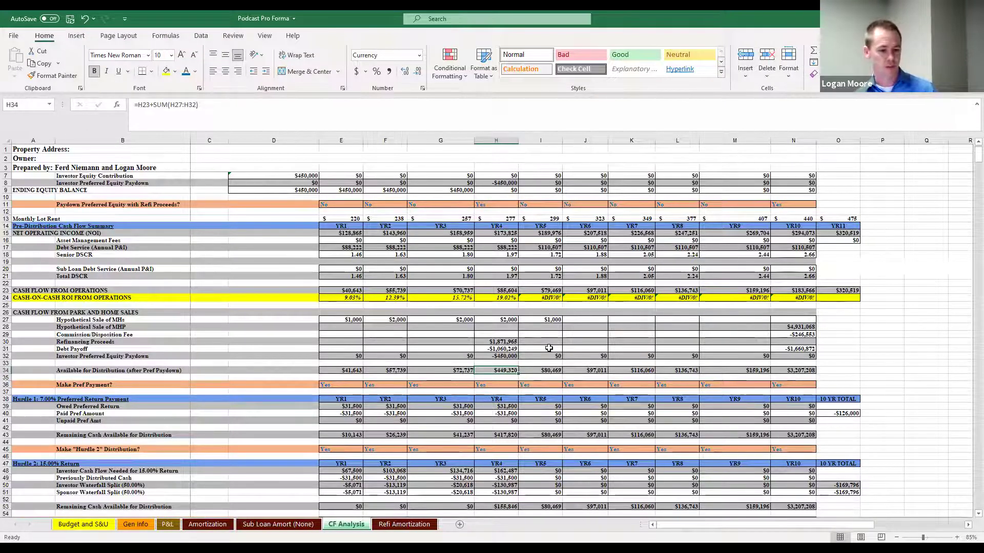
key(Left)
key(Left)
key(Down)
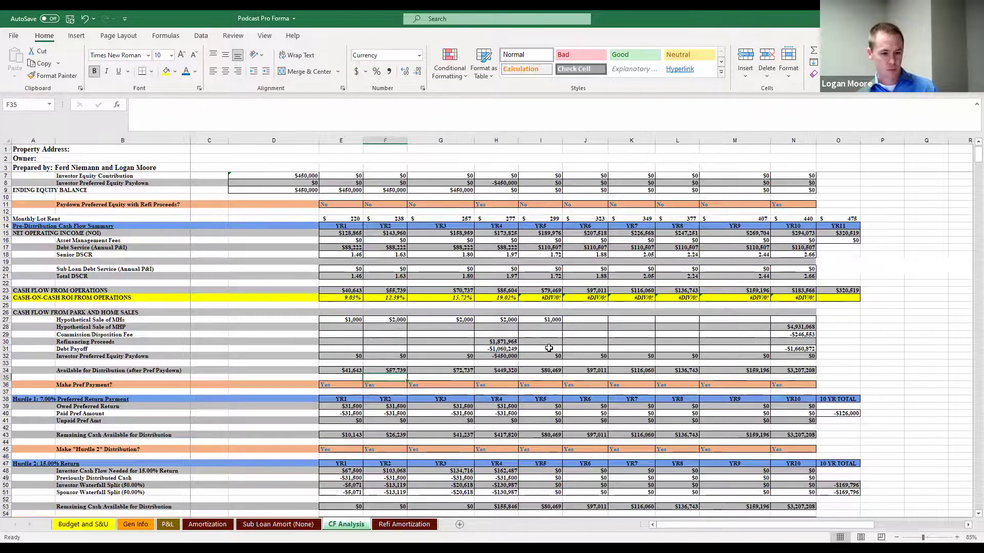
- Inspect the YR1 Make Pref Payment? setting and Owed Preferred Return formula, plus the YR3 Make Pref Payment? and Available for Distribution cells
scroll(419, 342, down, 3)
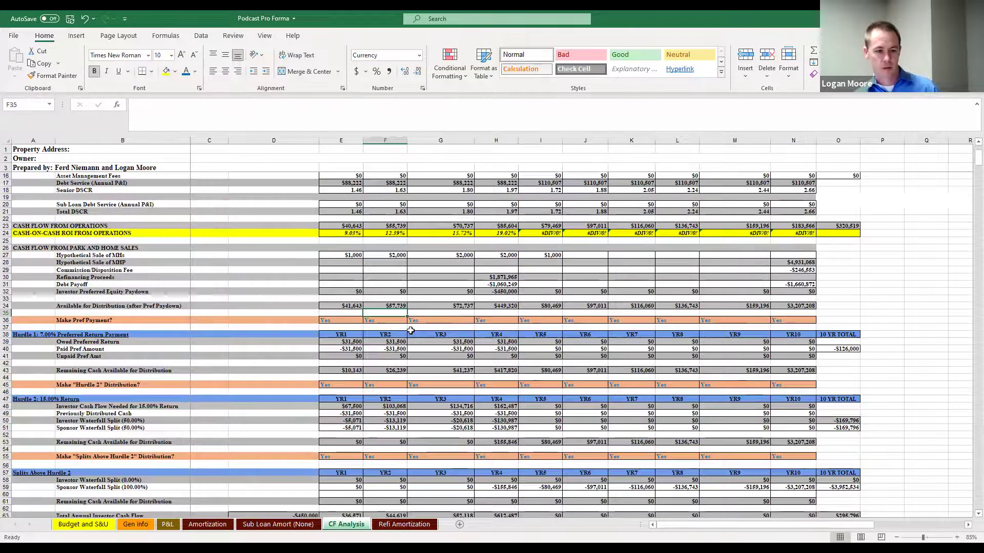
scroll(410, 330, down, 2)
scroll(460, 346, down, 2)
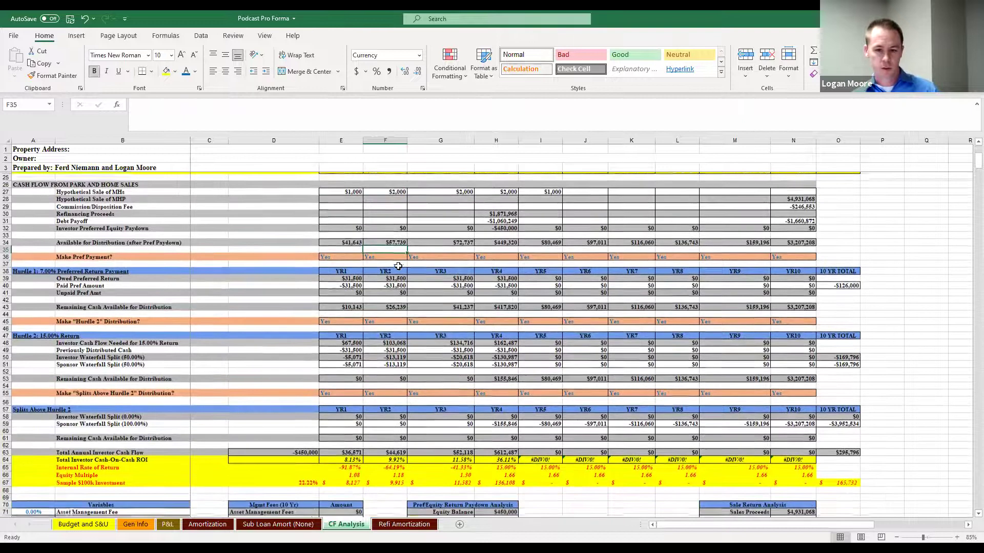
click(351, 256)
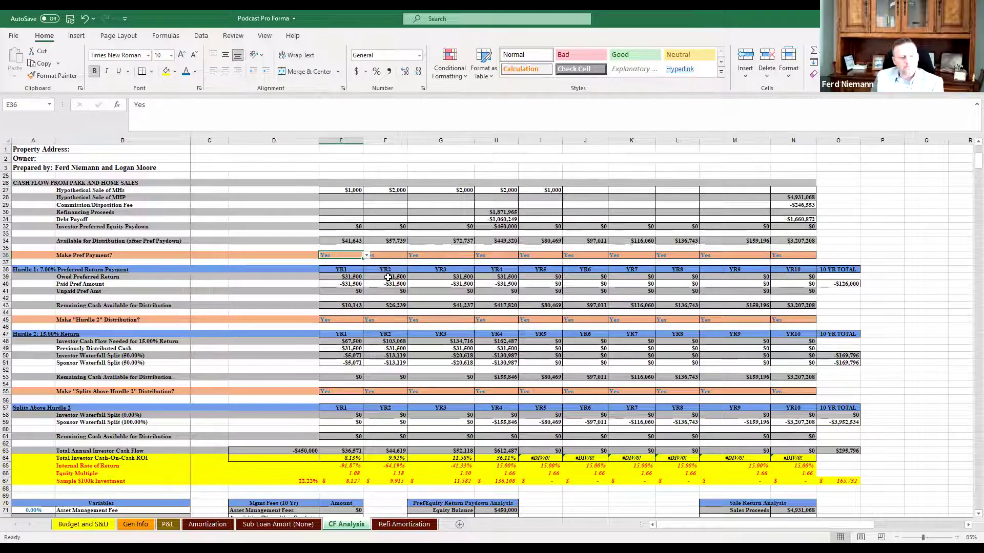
click(353, 278)
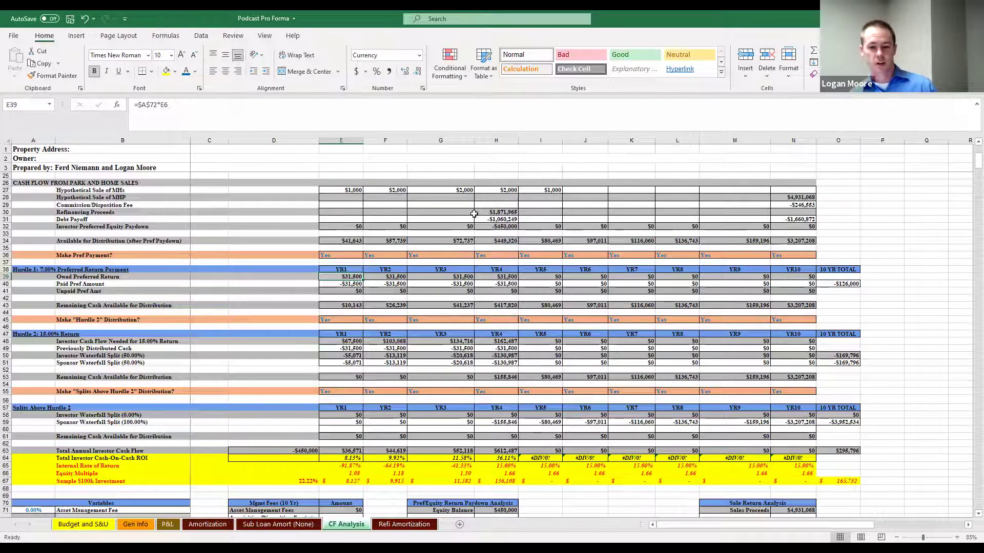
click(451, 255)
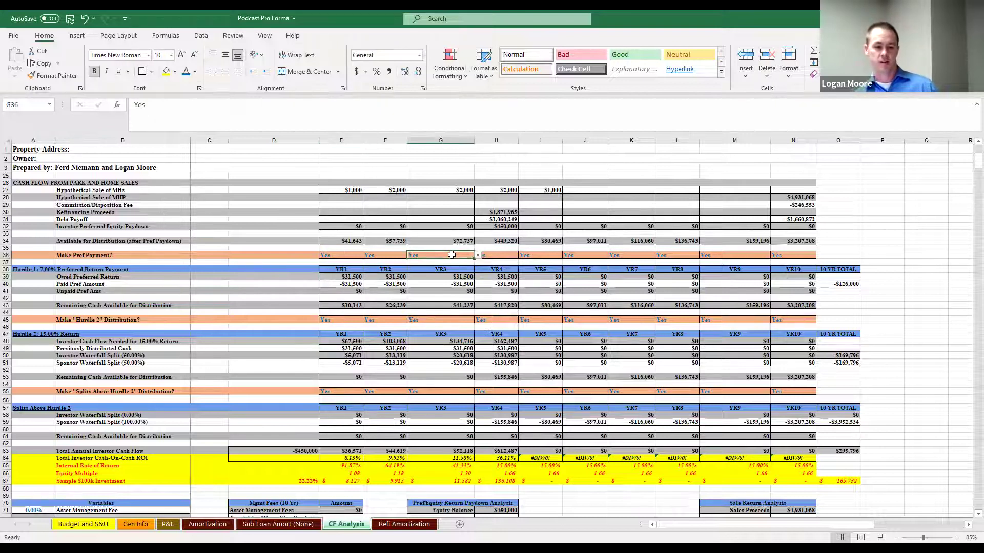
key(Up)
key(Up)
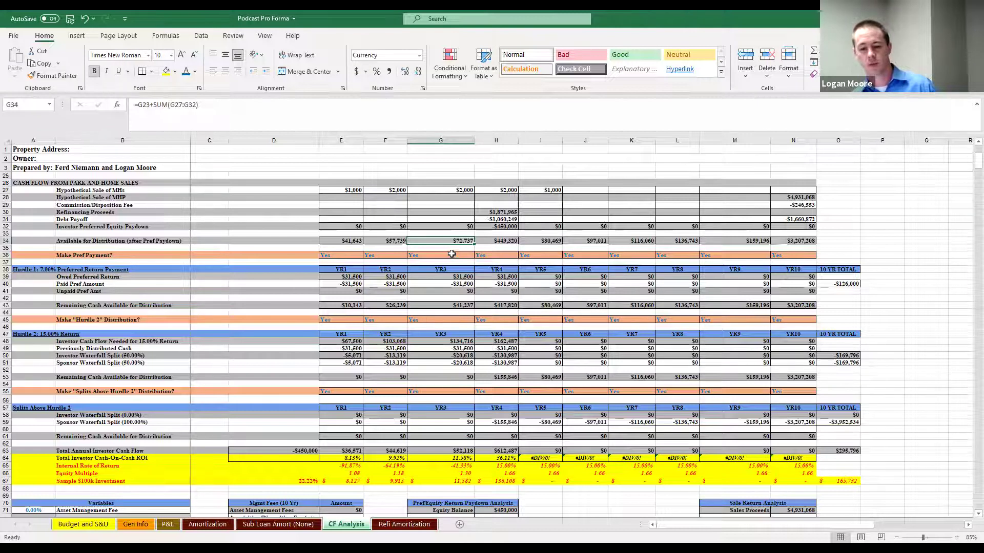
- Inspect the YR1 Hurdle 1 formulas from Owed Preferred Return down to Remaining Cash Available for Distribution
scroll(400, 253, down, 1)
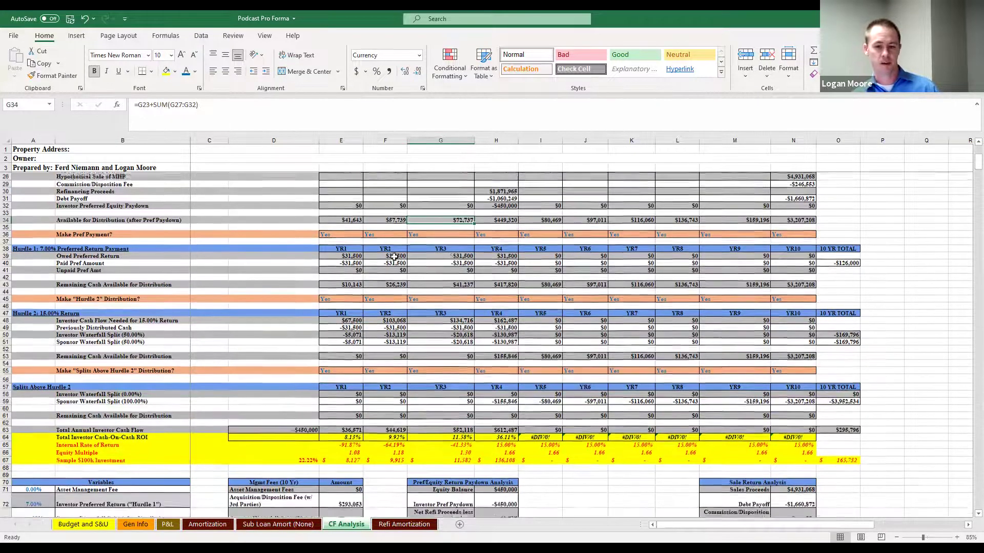
drag(340, 249, 342, 283)
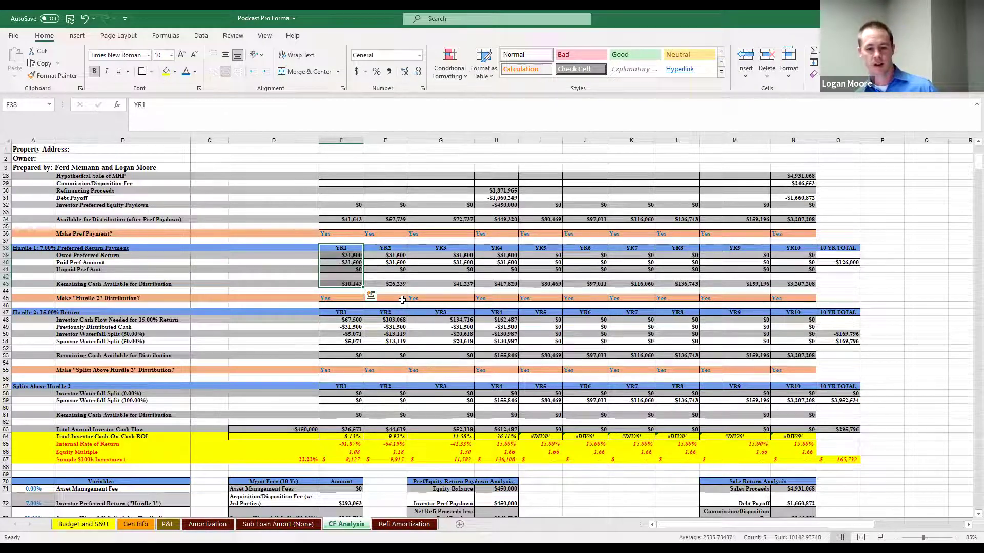
key(Down)
key(Down)
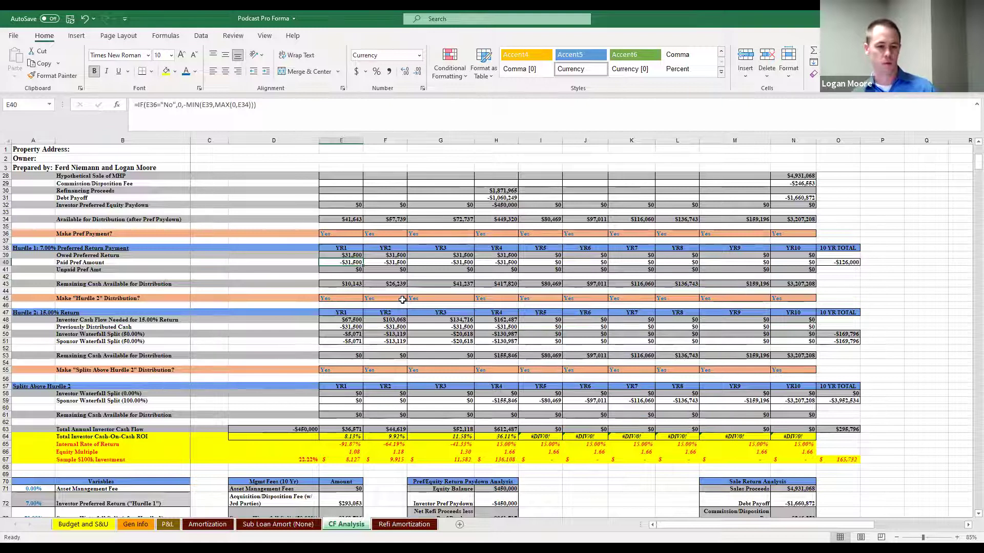
key(Down)
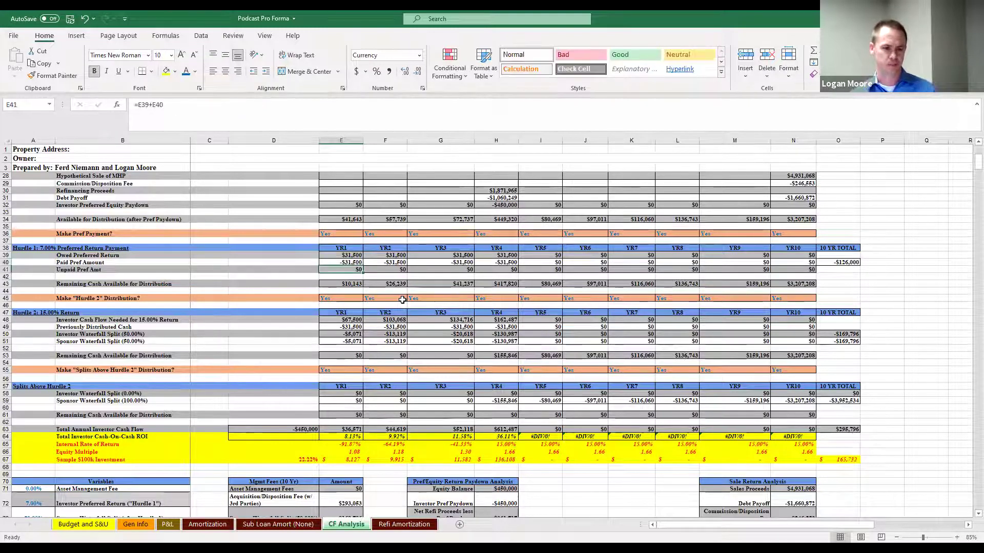
key(Down)
key(Up)
key(Up)
key(Down)
key(Down)
key(Down)
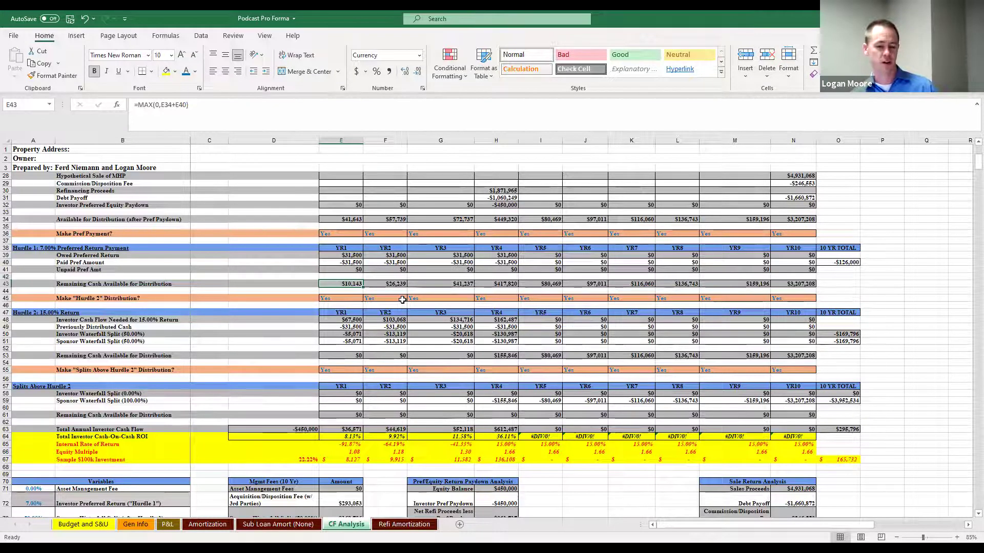
- Inspect the YR1 Hurdle 2 formulas from Investor Cash Flow Needed down to Remaining Cash Available for Distribution
scroll(353, 297, down, 1)
click(352, 298)
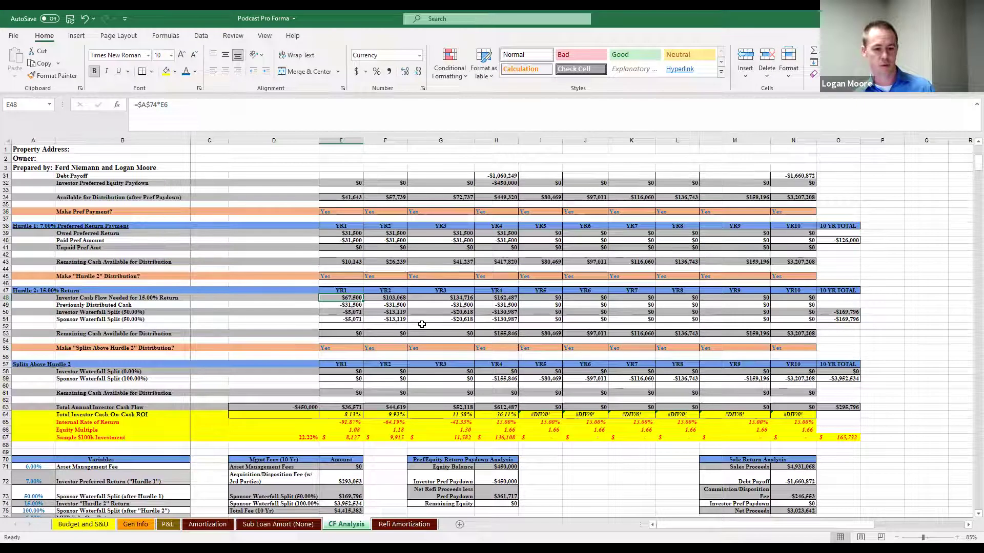
key(Down)
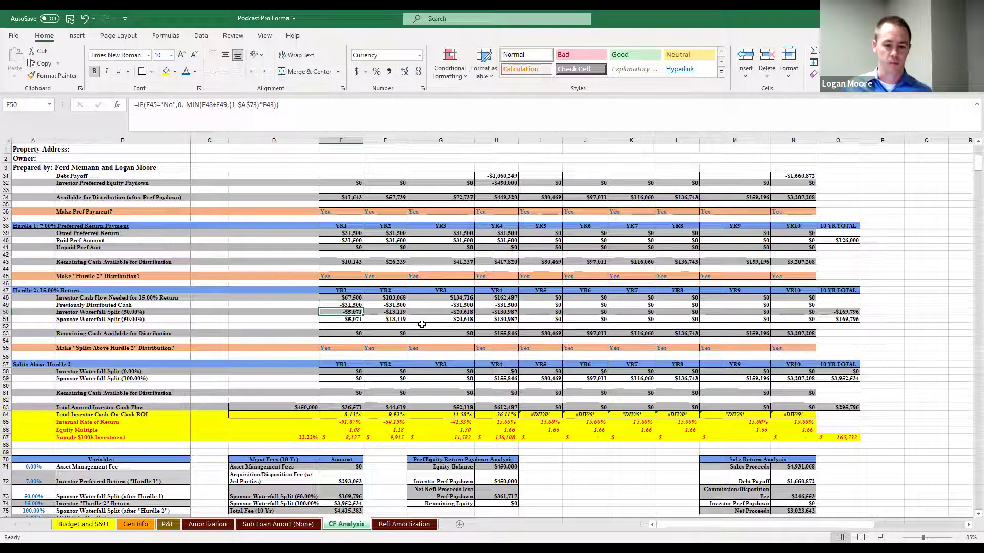
key(Down)
key(Down)
key(Down)
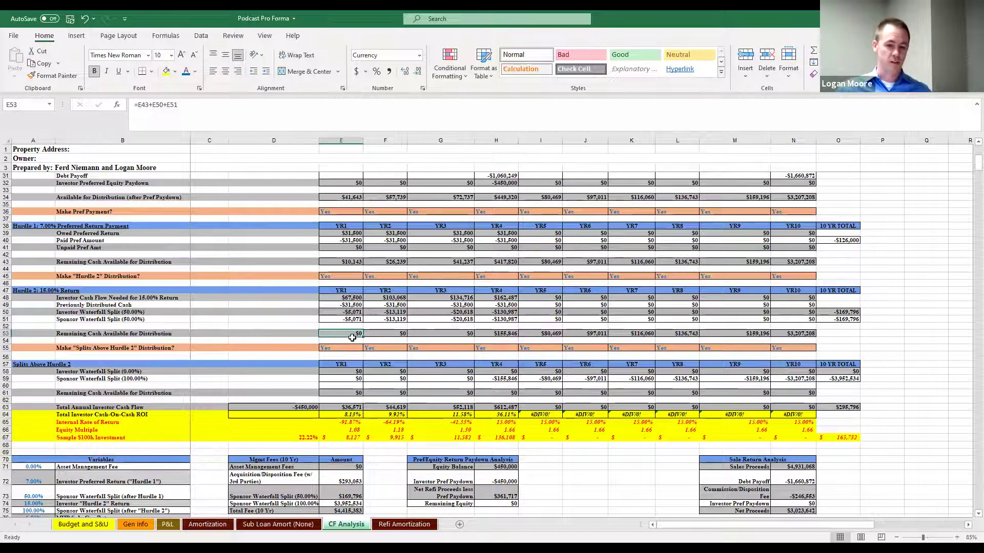
- Inspect the YR1 investor and sponsor split formulas above Hurdle 2, the sponsor split label formula and its percentage in the Variables table
scroll(363, 341, down, 1)
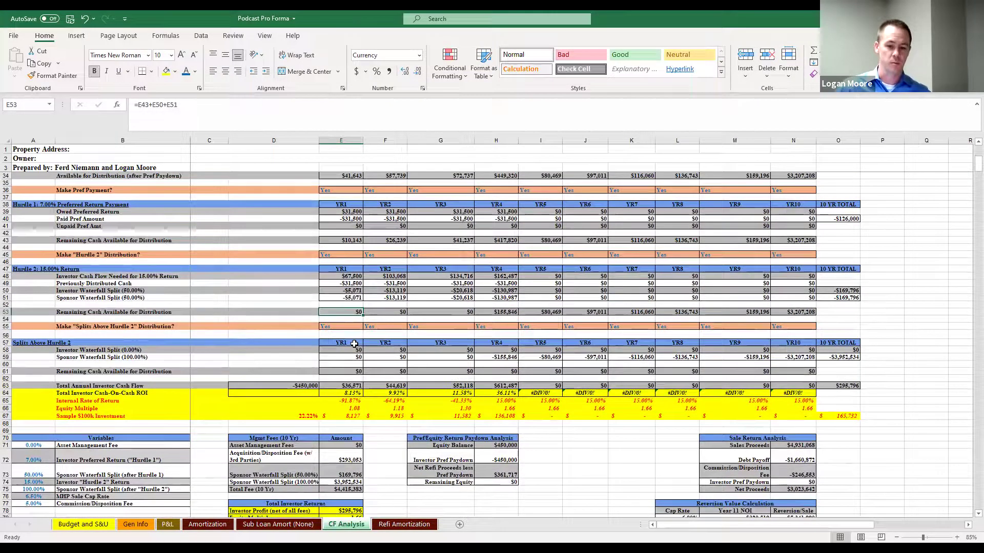
click(354, 350)
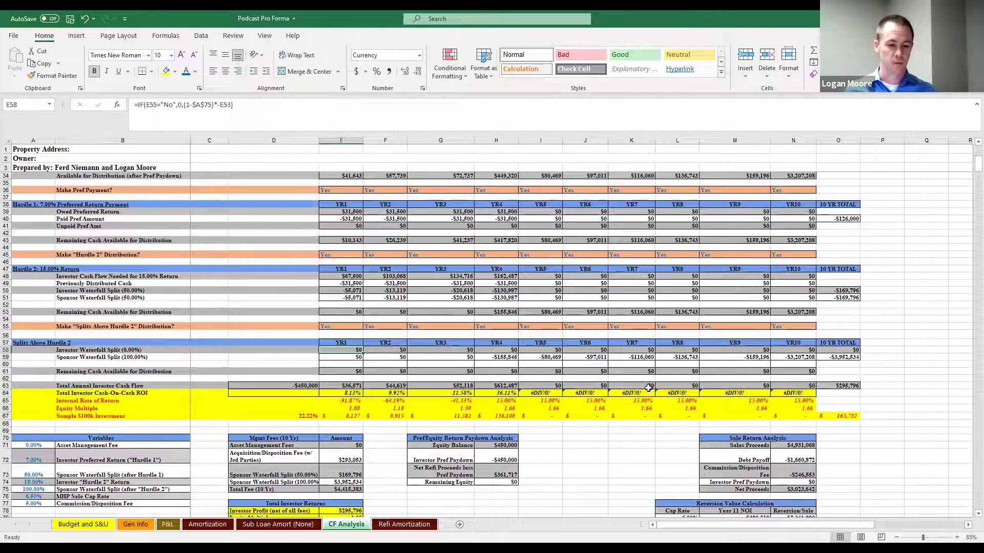
key(Down)
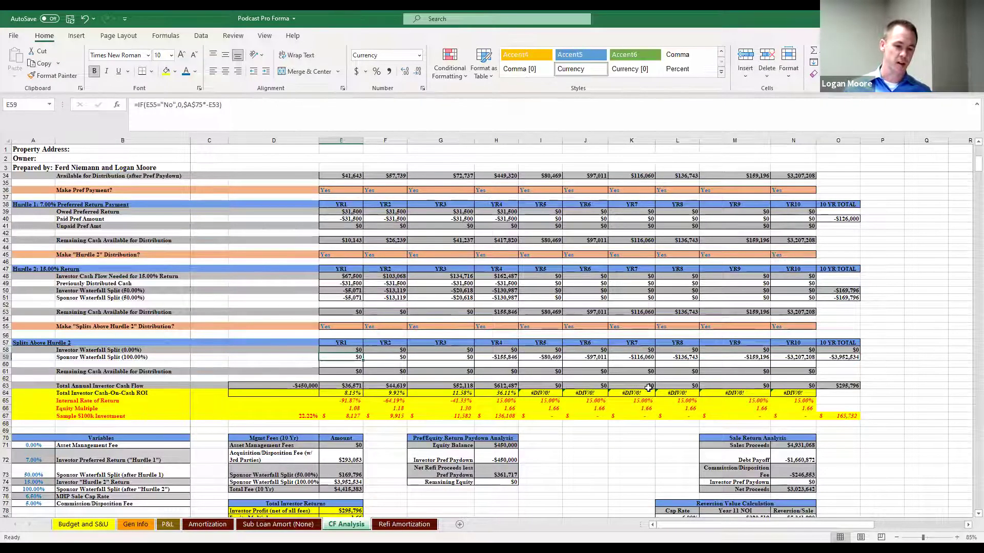
click(94, 360)
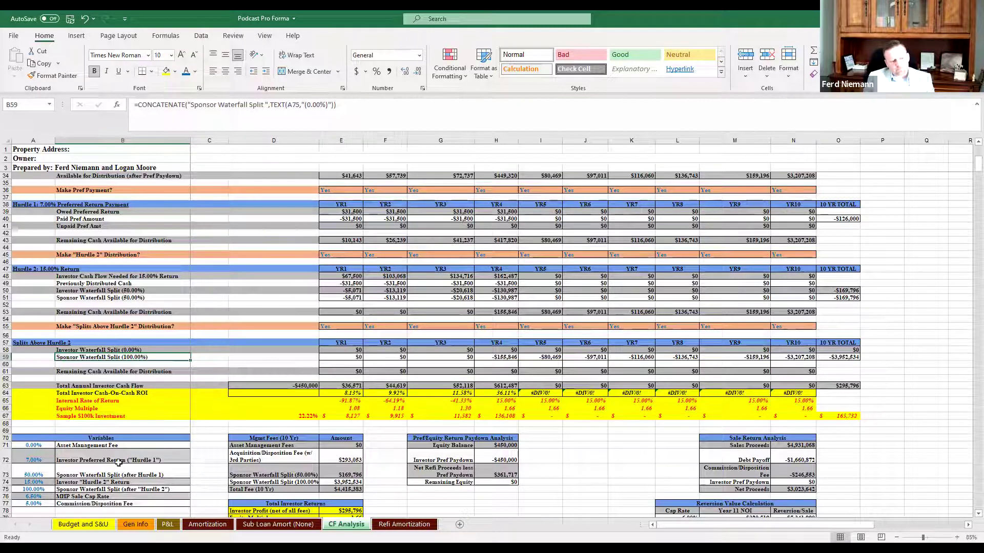
click(40, 490)
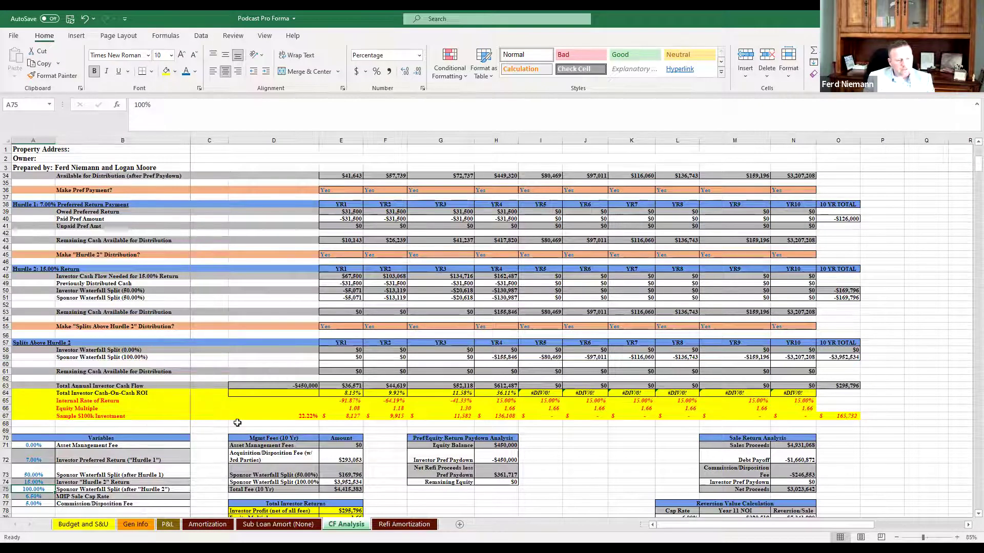
- In the Variables table, set the Investor "Hurdle 2" Return to 16% and the Sponsor Waterfall Split (after "Hurdle 2") to 60%
scroll(237, 423, down, 1)
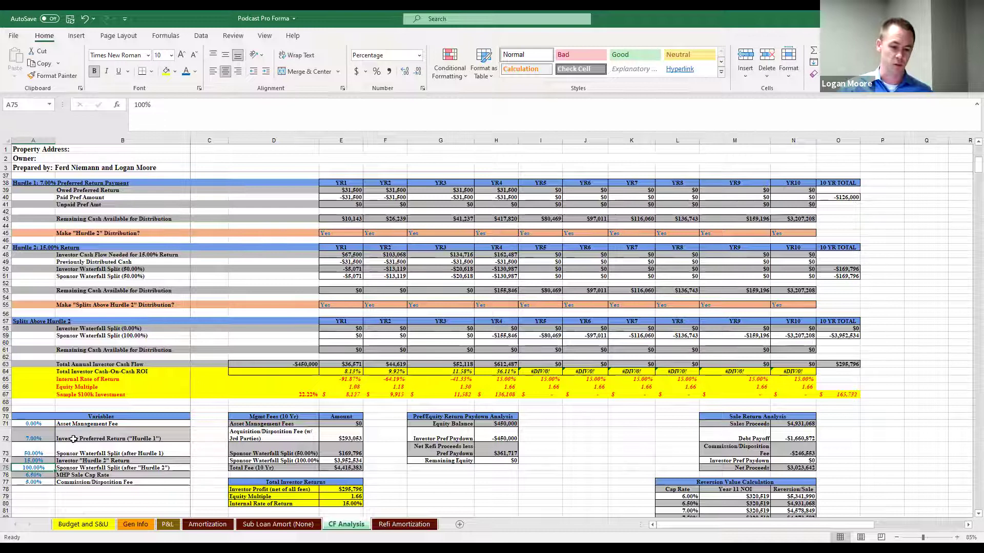
click(45, 462)
text(16)
key(Return)
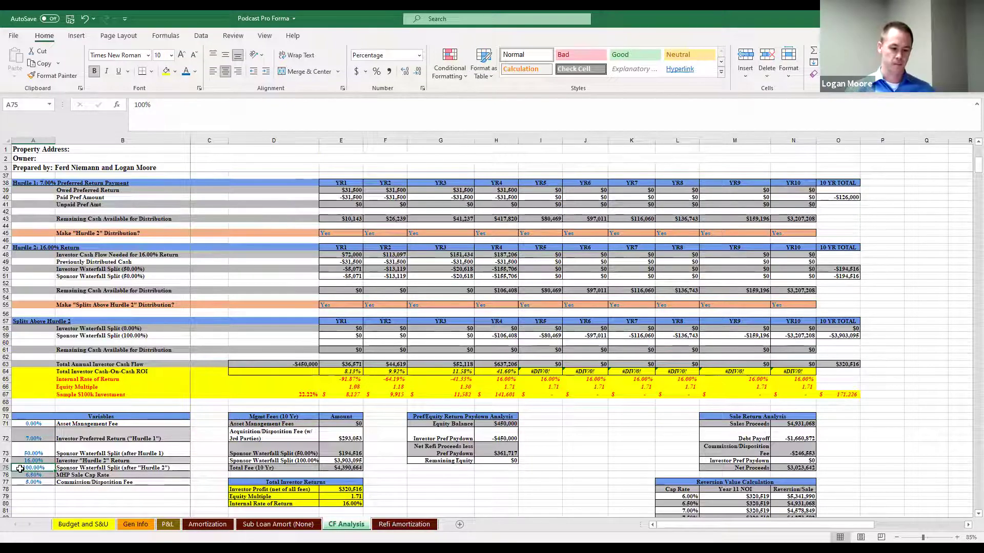
text(60)
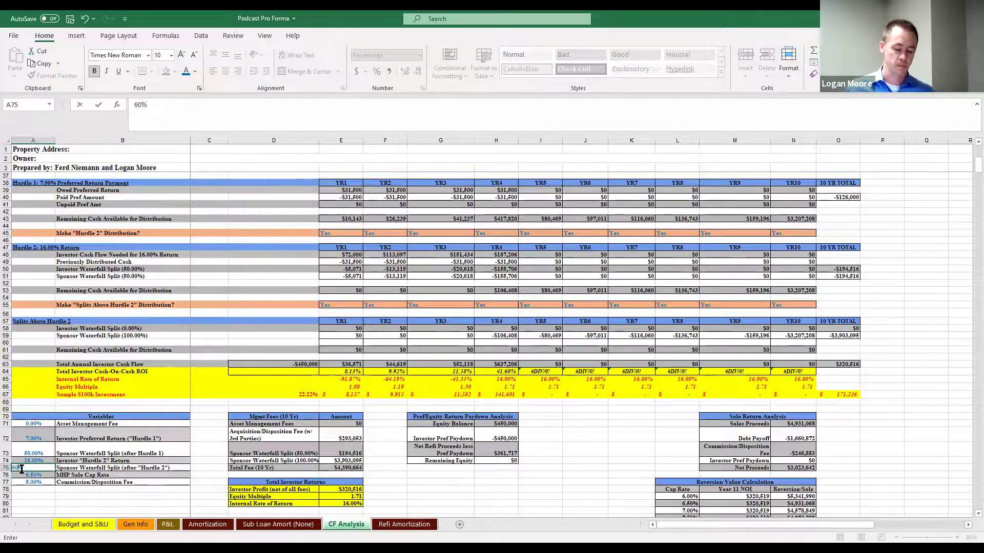
key(Return)
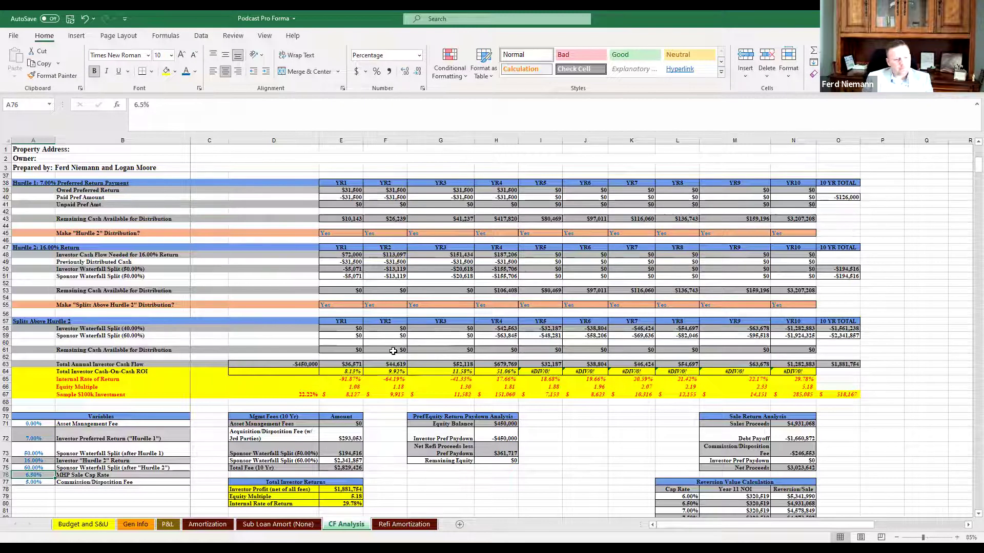
- Examine the Splits Above Hurdle 2 amounts from YR4 through the 10-year total, and those from YR1 to YR3
scroll(385, 350, down, 1)
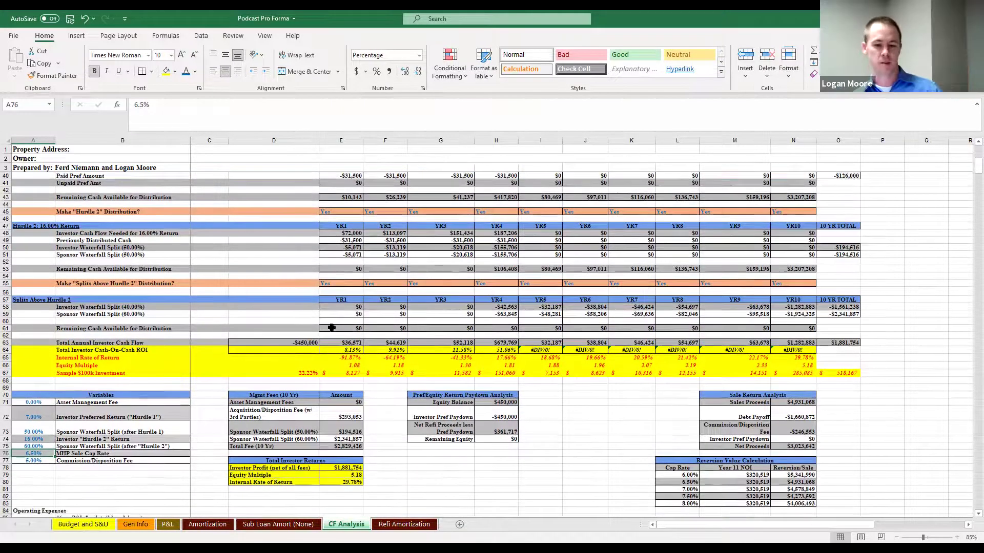
drag(377, 308, 846, 321)
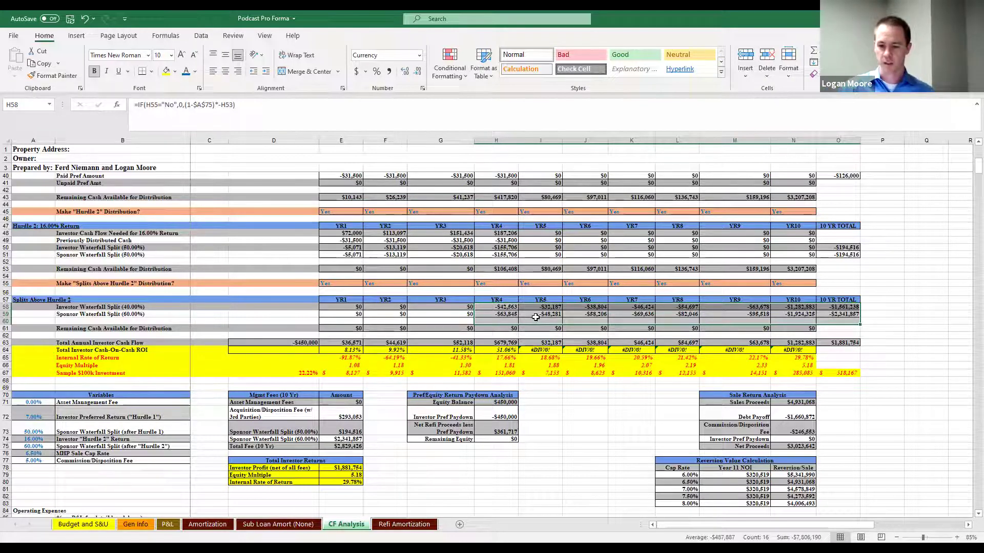
drag(351, 307, 437, 323)
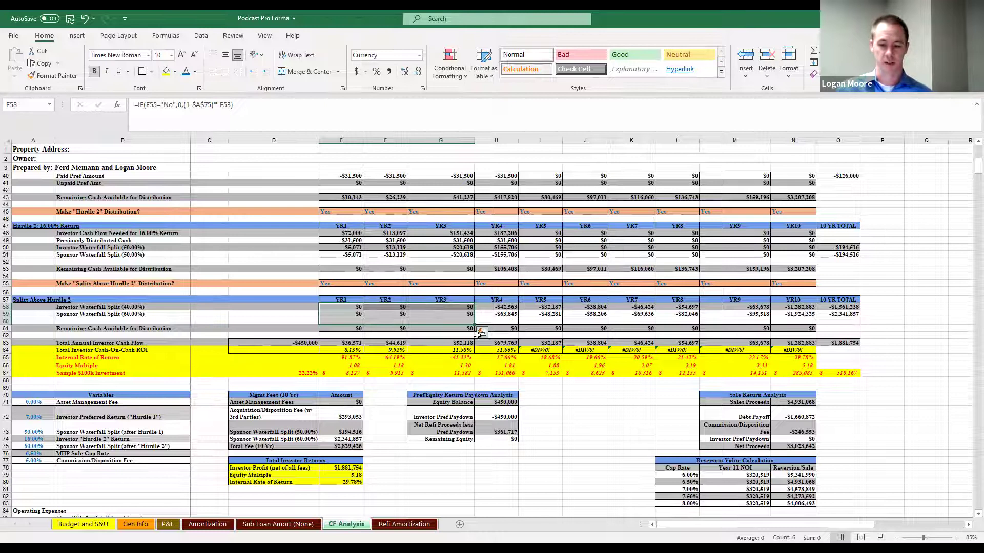
- Inspect the YR1 formulas for Total Investor Cash-on-Cash ROI, Internal Rate of Return, Equity Multiple and Sample $100k Investment
scroll(345, 340, down, 1)
click(344, 329)
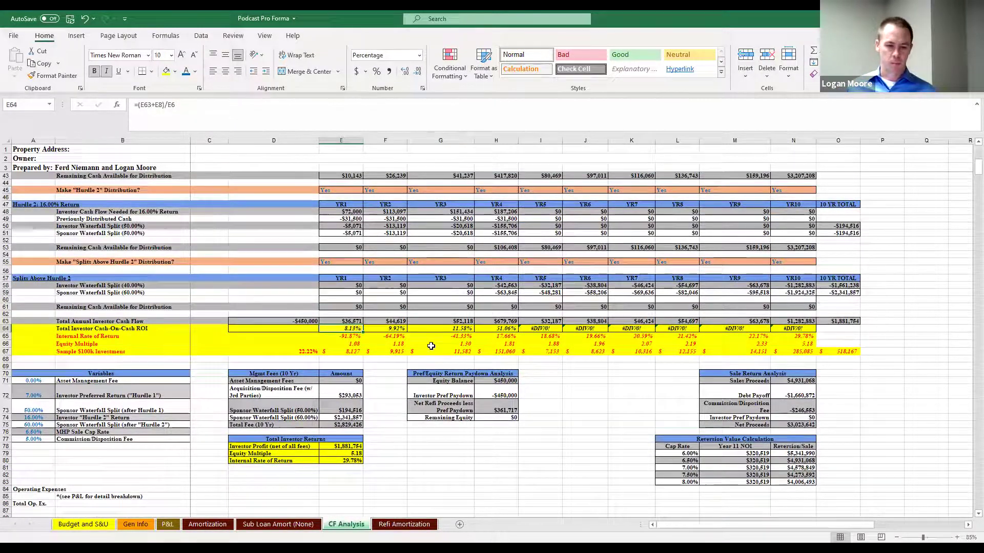
key(Down)
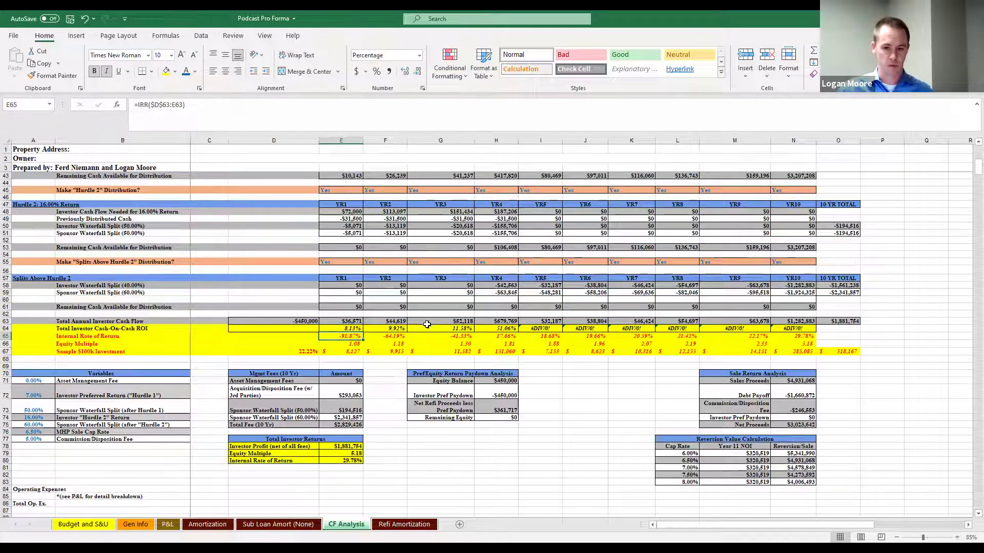
click(355, 344)
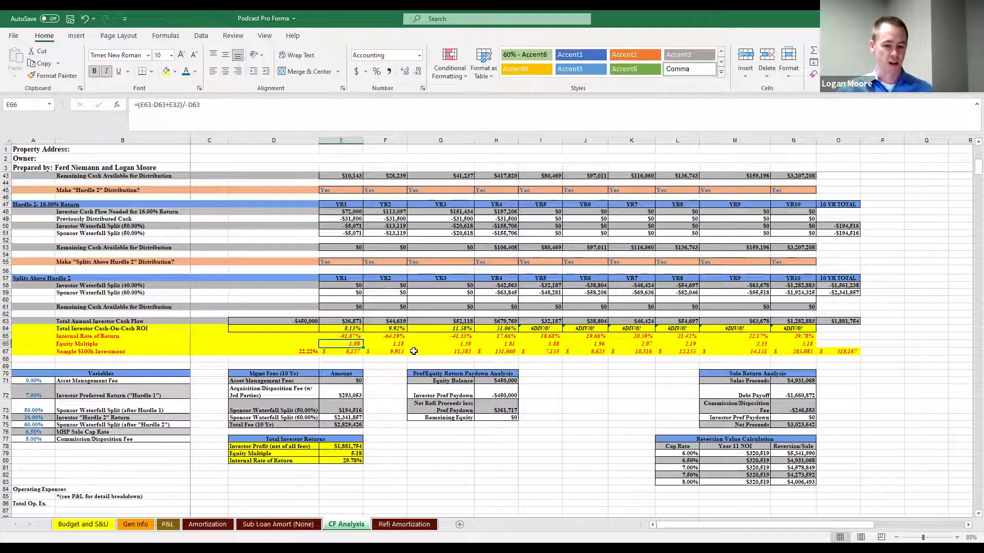
click(358, 351)
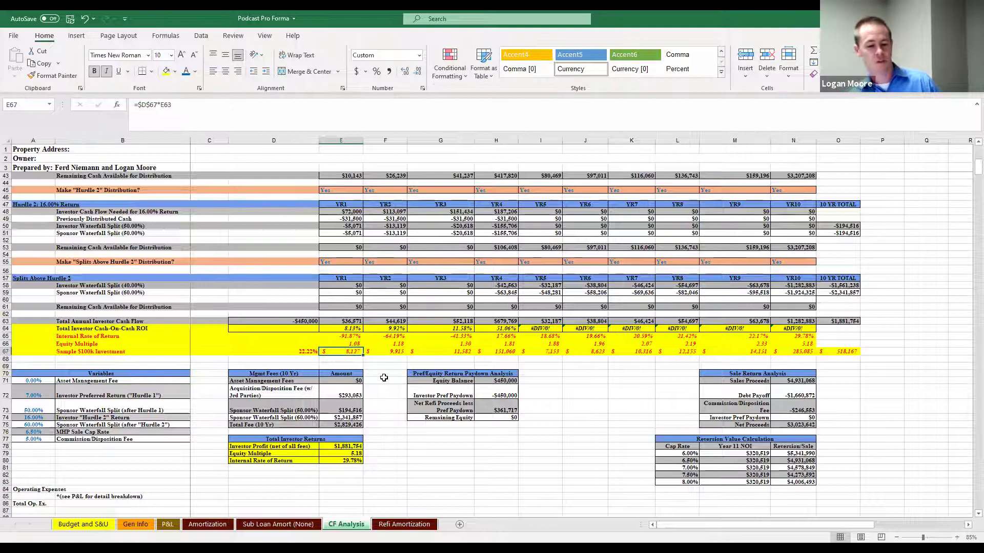
- Examine the cell references in the YR1 Internal Rate of Return formula, leaving the cell without edits
click(358, 336)
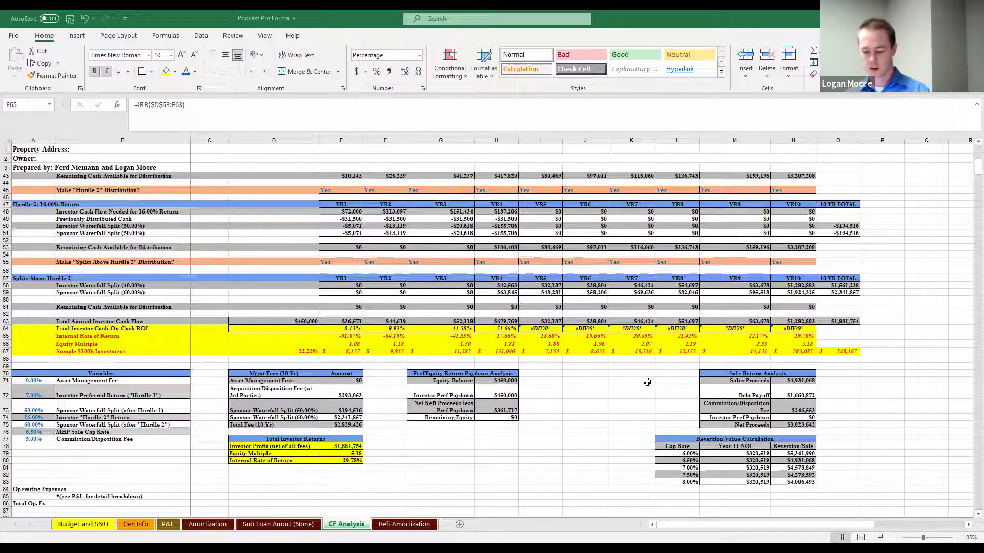
key(F2)
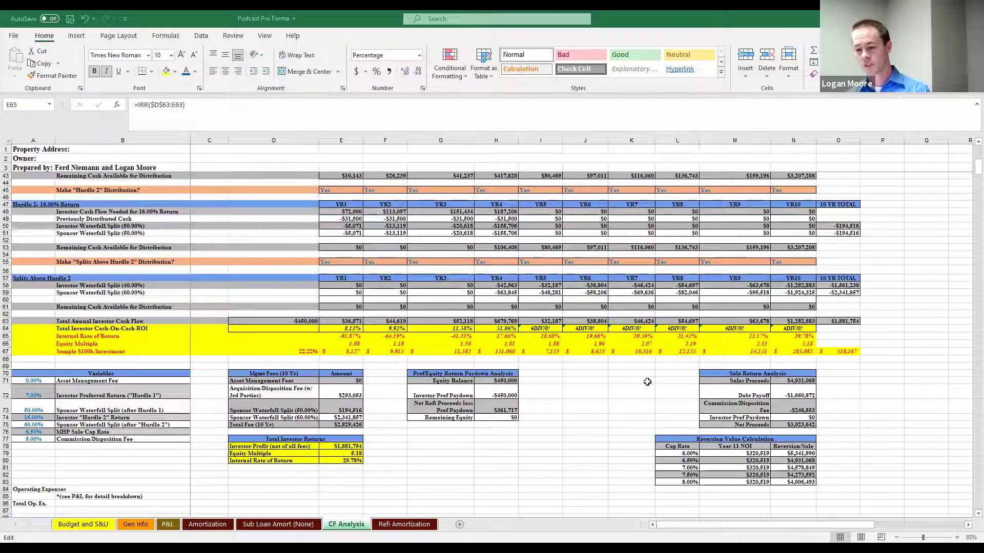
key(Escape)
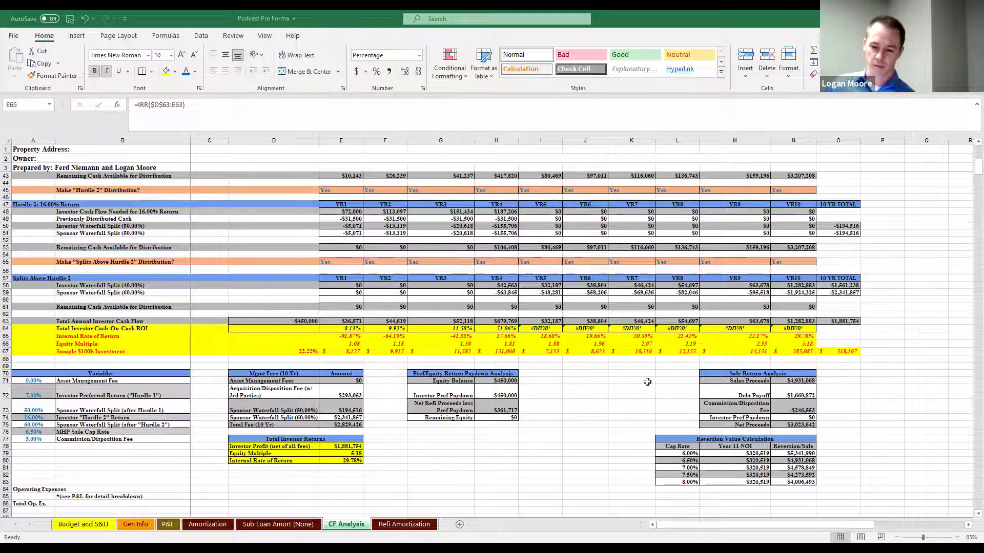
key(F2)
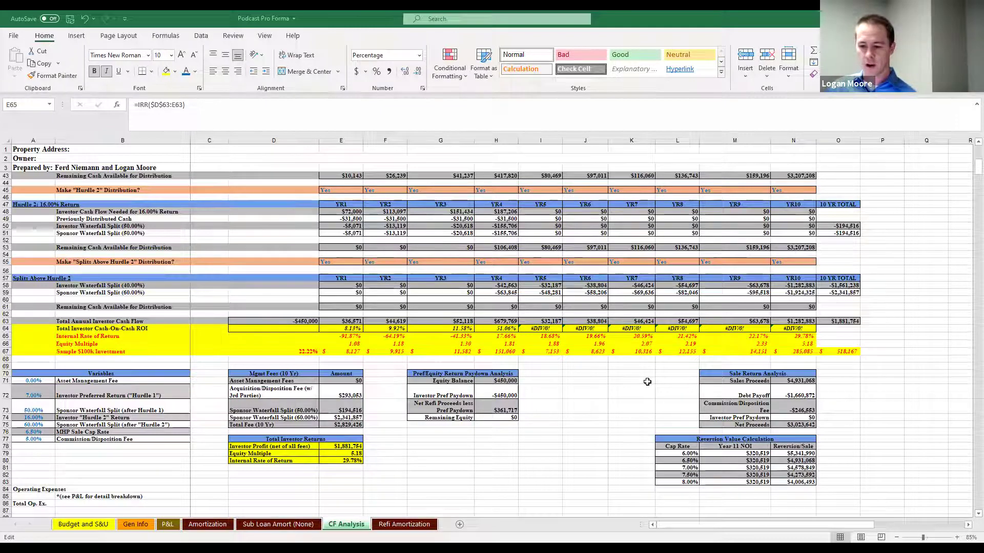
key(Escape)
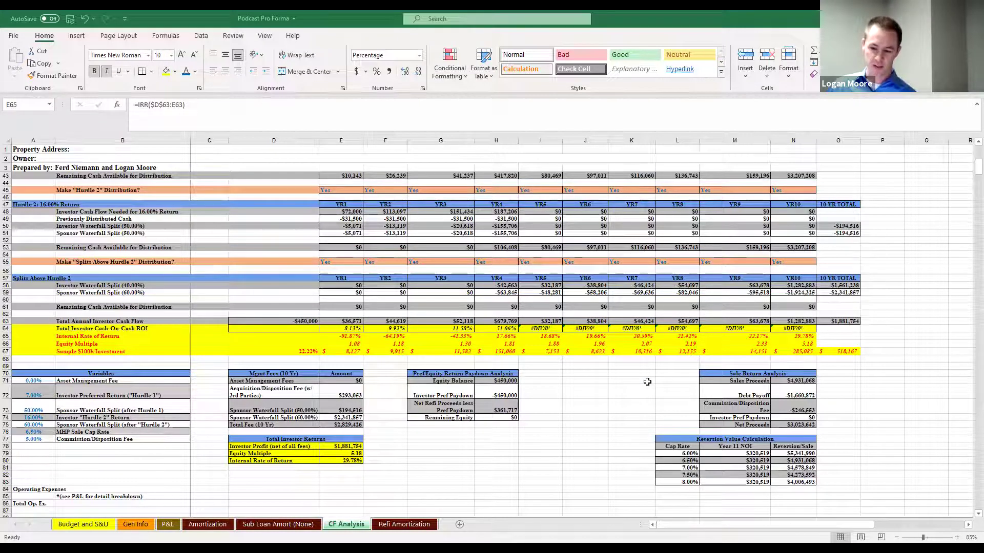
key(F2)
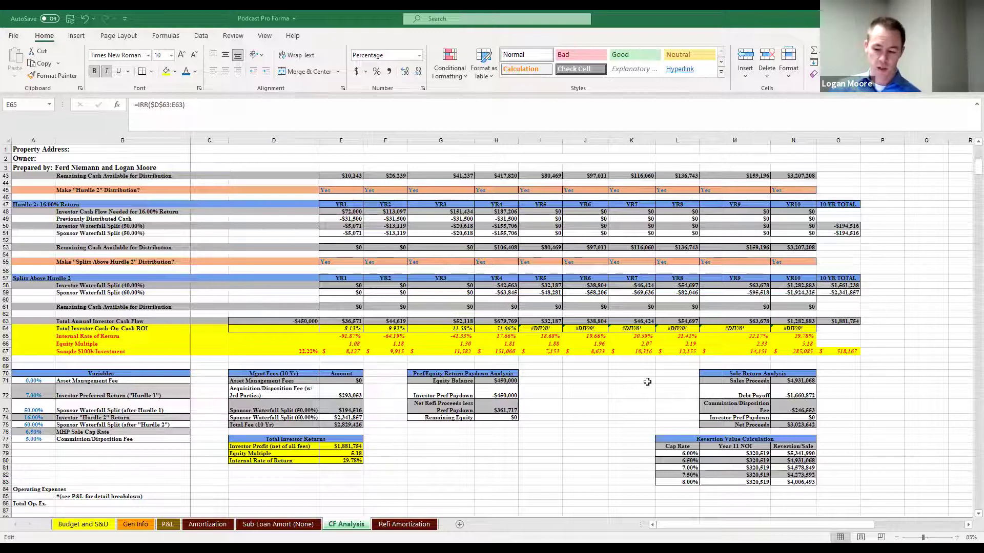
key(Escape)
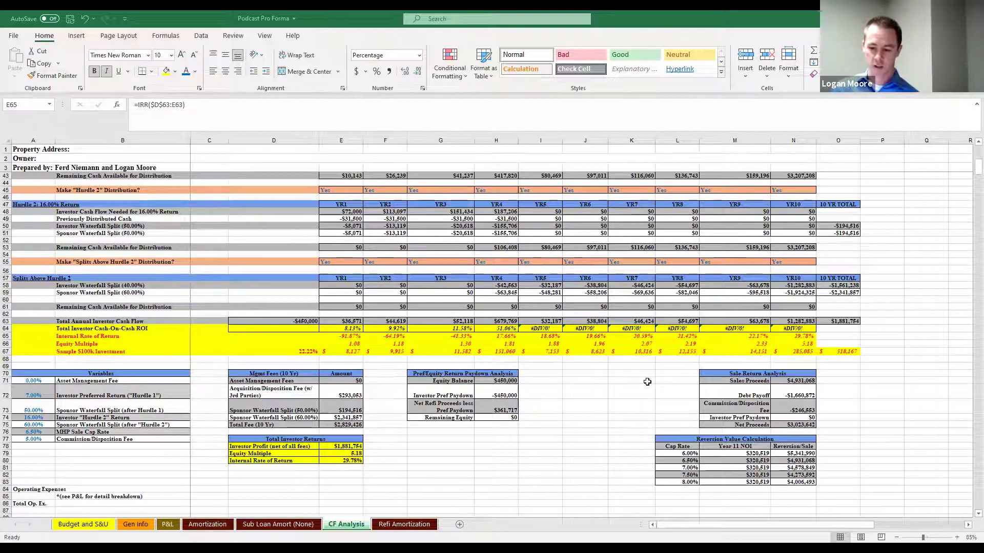
key(F2)
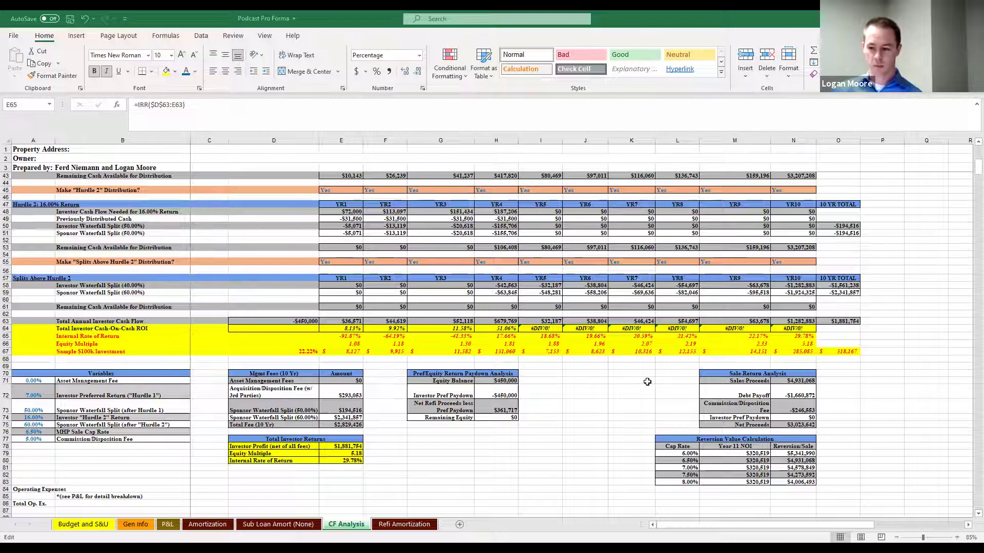
key(Escape)
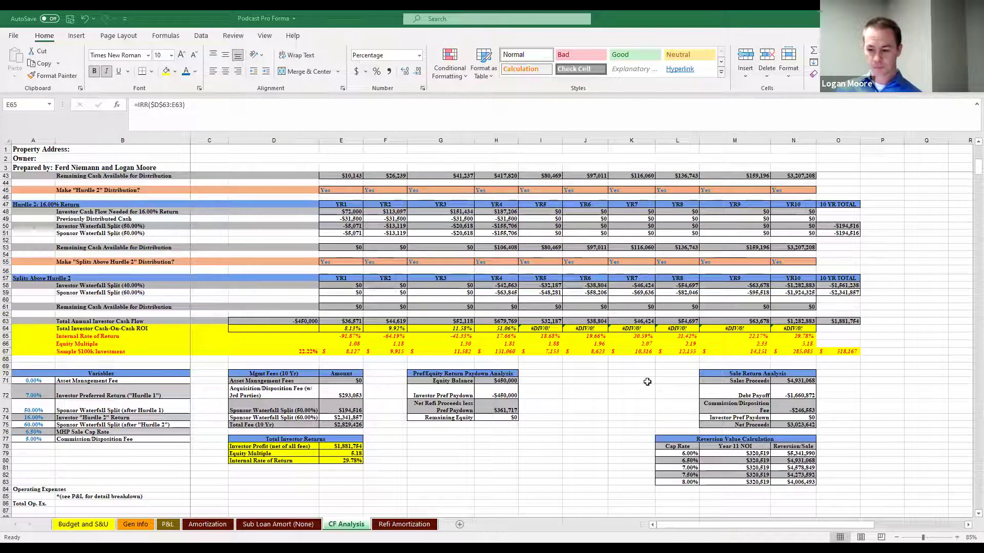
key(F2)
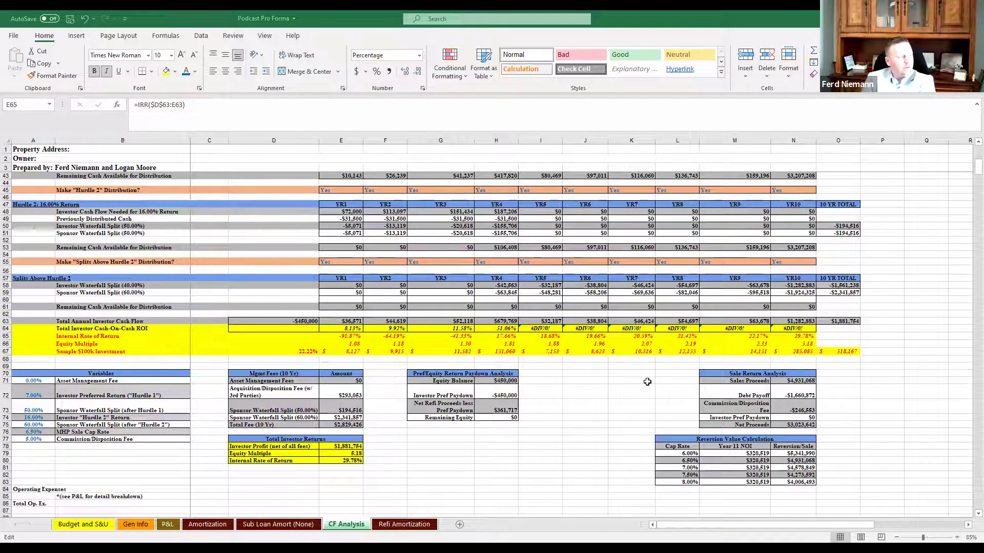
key(Escape)
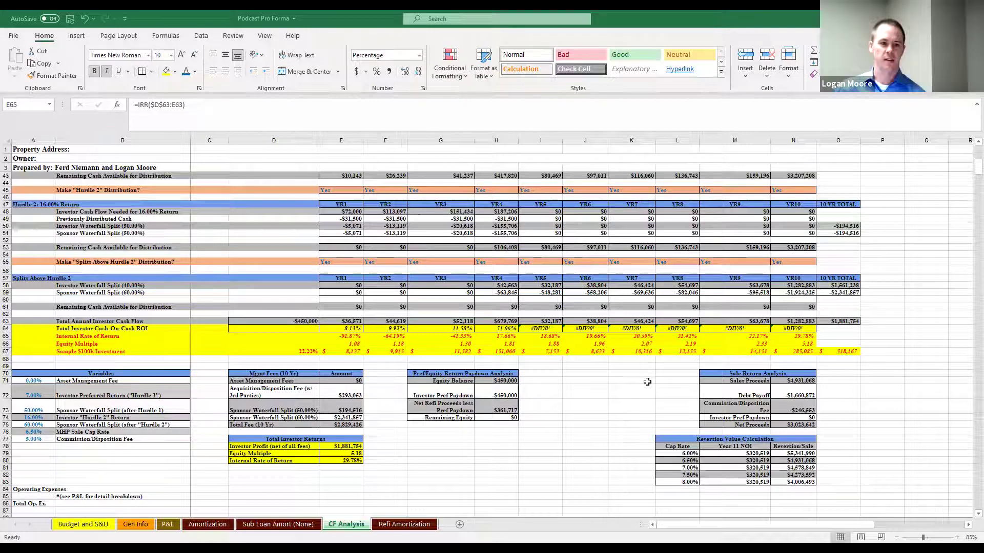
key(F2)
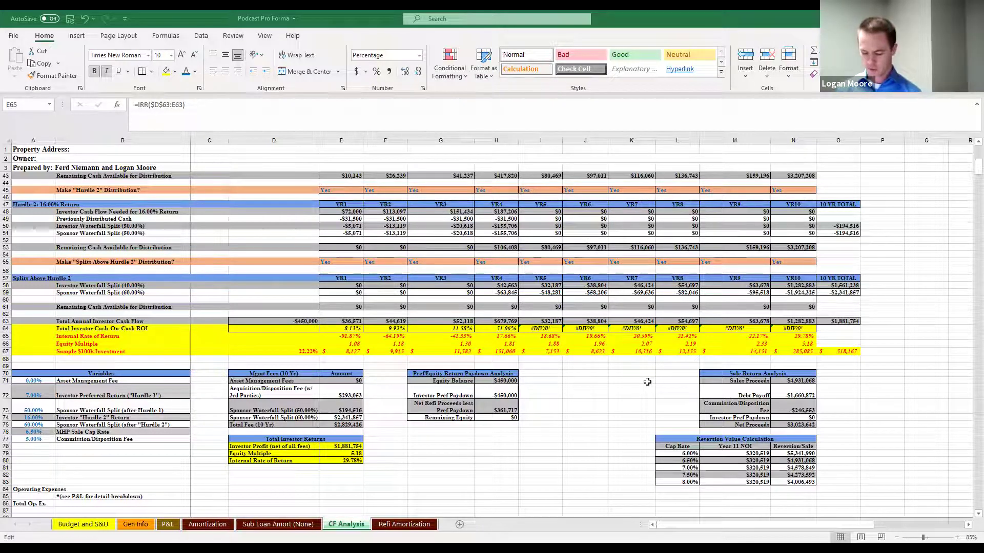
key(Escape)
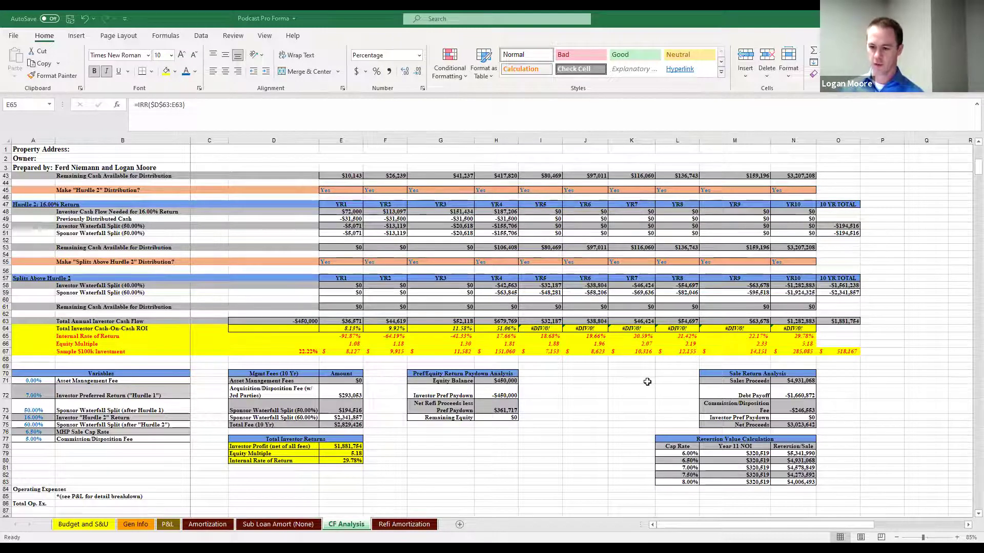
key(F2)
key(Escape)
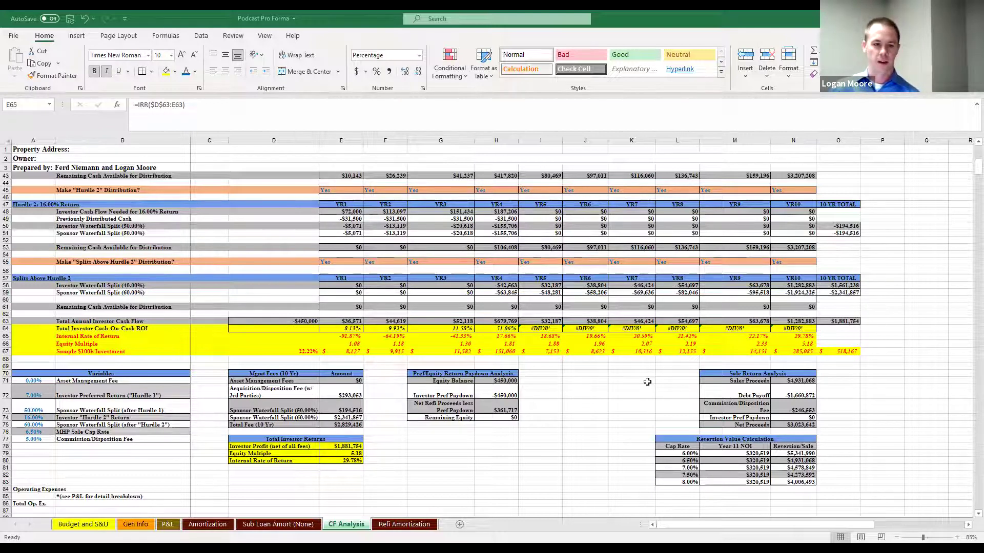
key(F2)
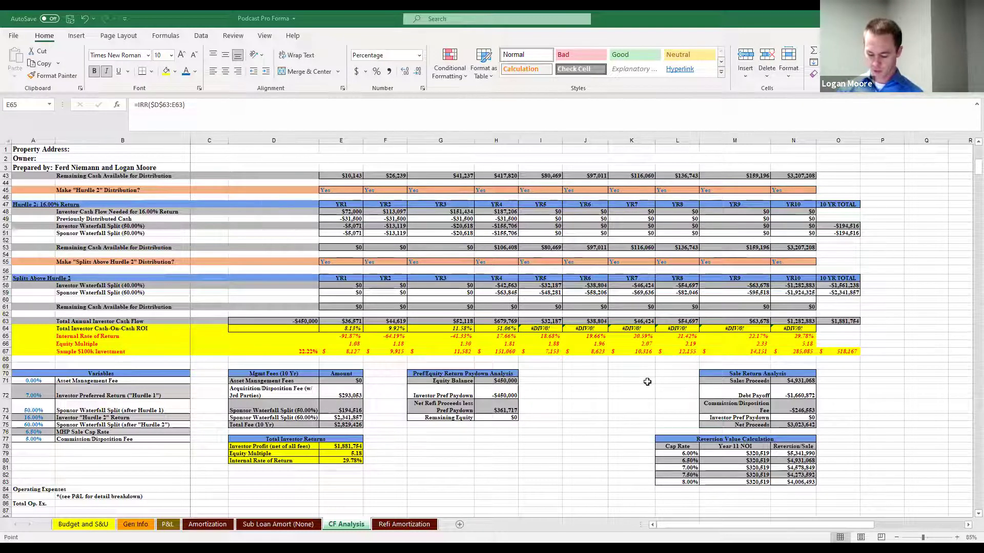
key(Escape)
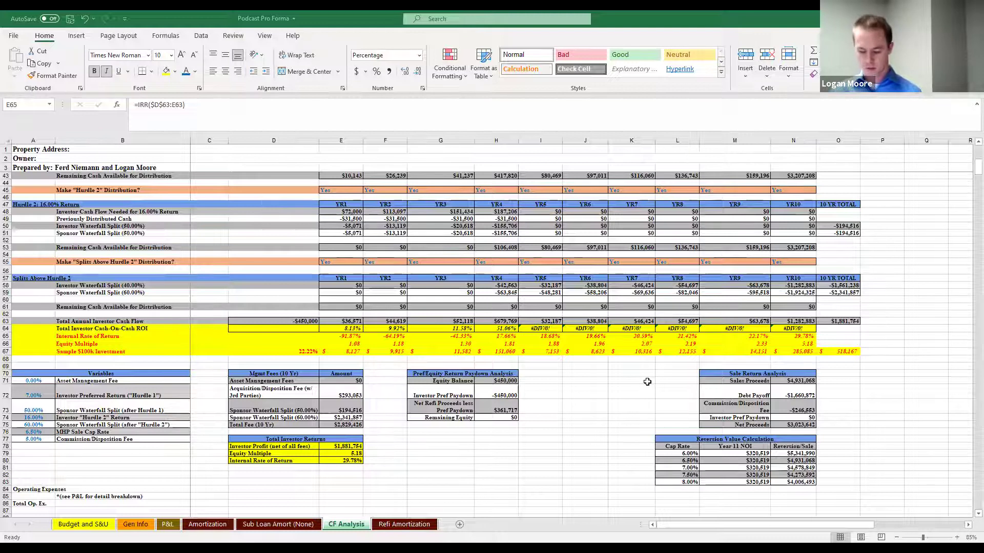
key(F2)
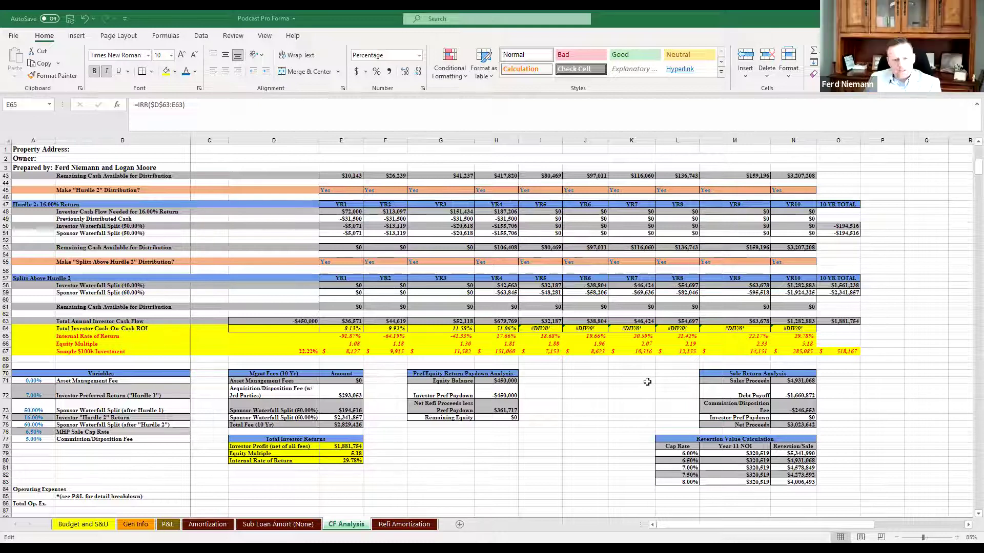
key(F2)
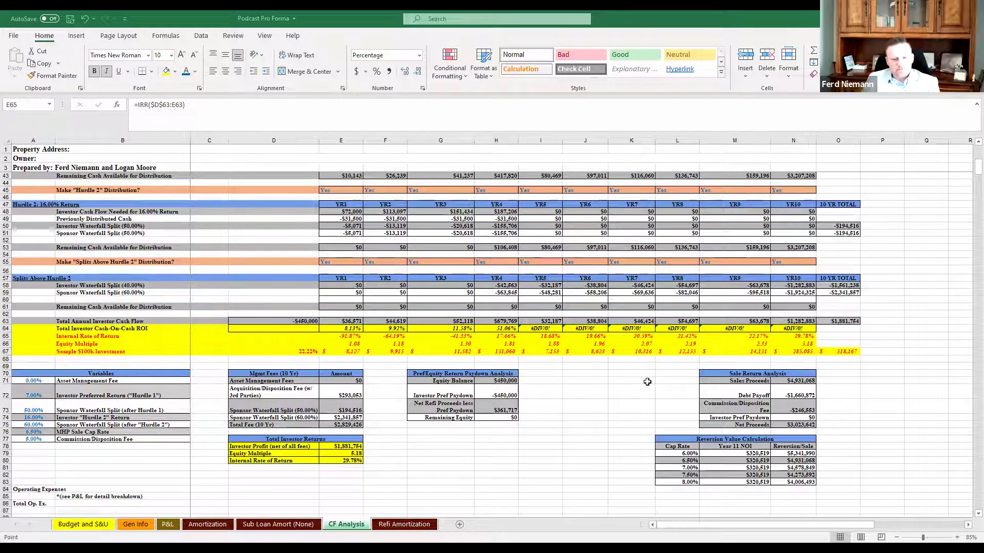
key(F2)
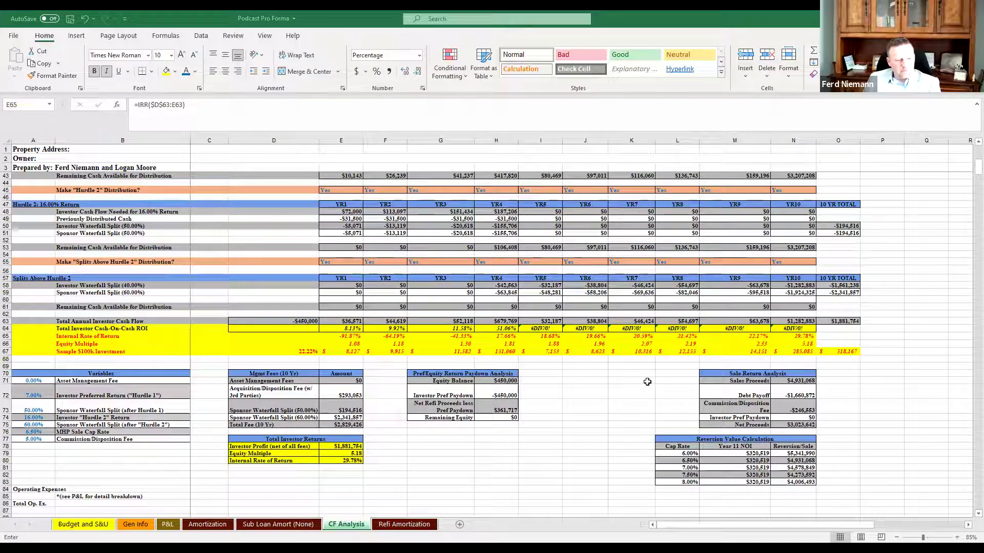
key(Escape)
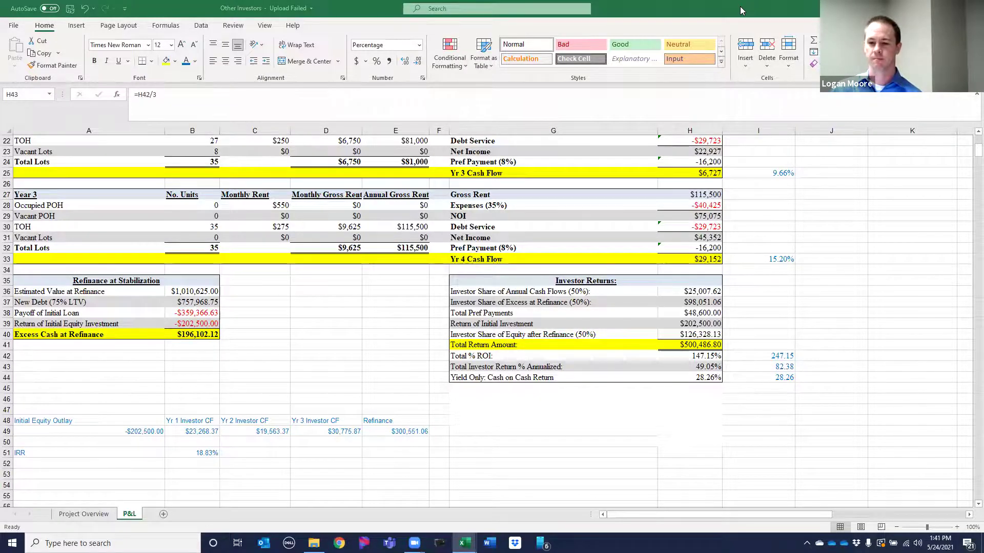
- Bring up the Other Investors workbook's P&L sheet and examine its yearly cash flows, Investor Returns table and Total % ROI formula
key(alt+Tab)
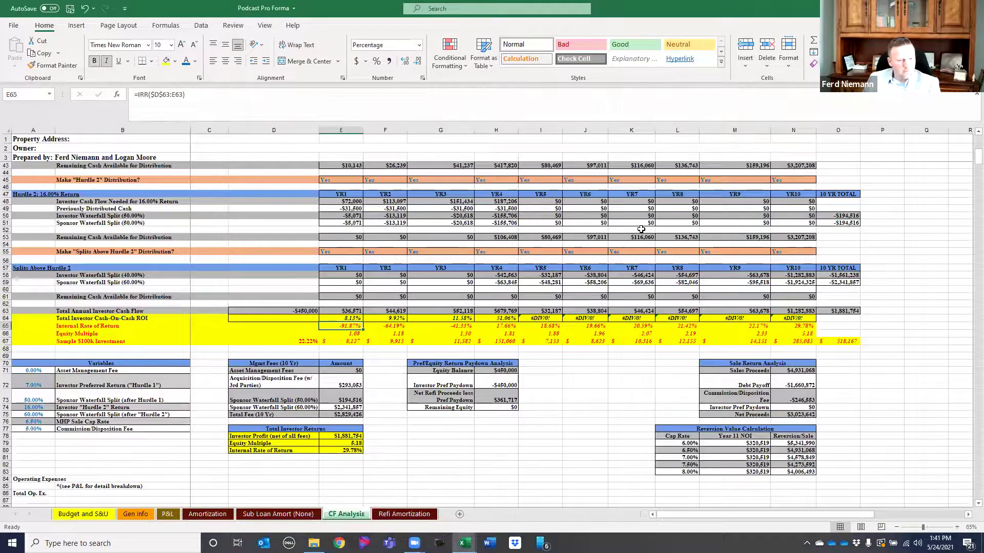
key(alt+Tab)
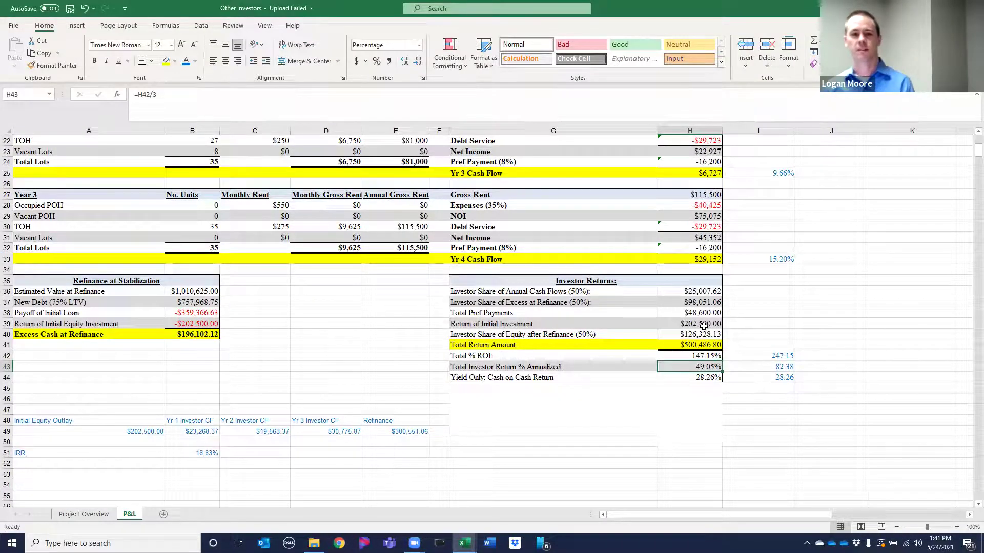
scroll(704, 327, up, 3)
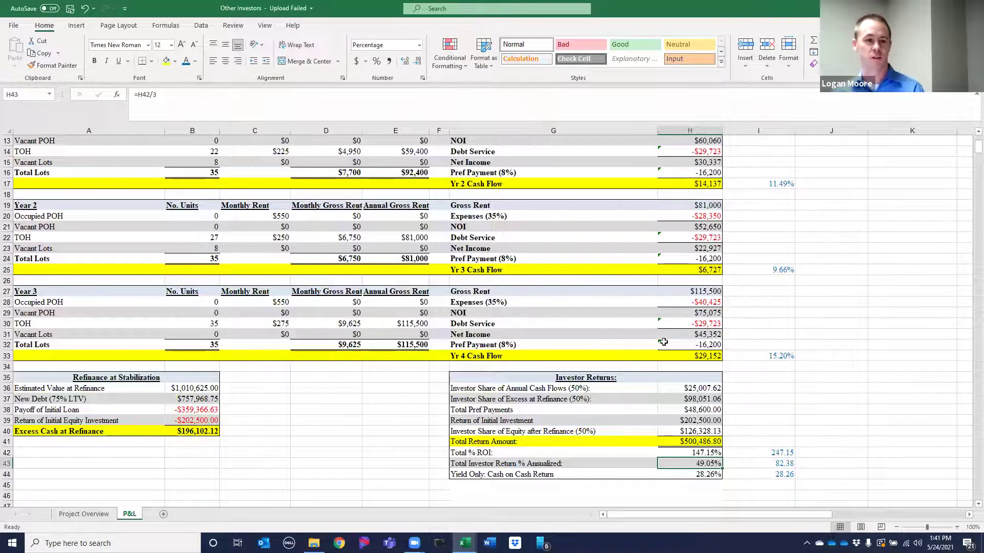
scroll(632, 382, down, 3)
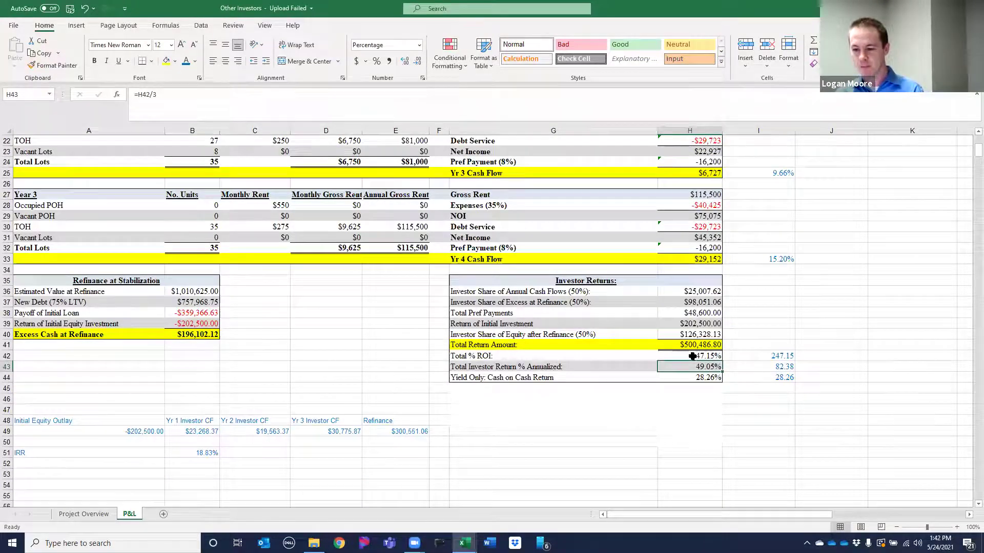
click(706, 356)
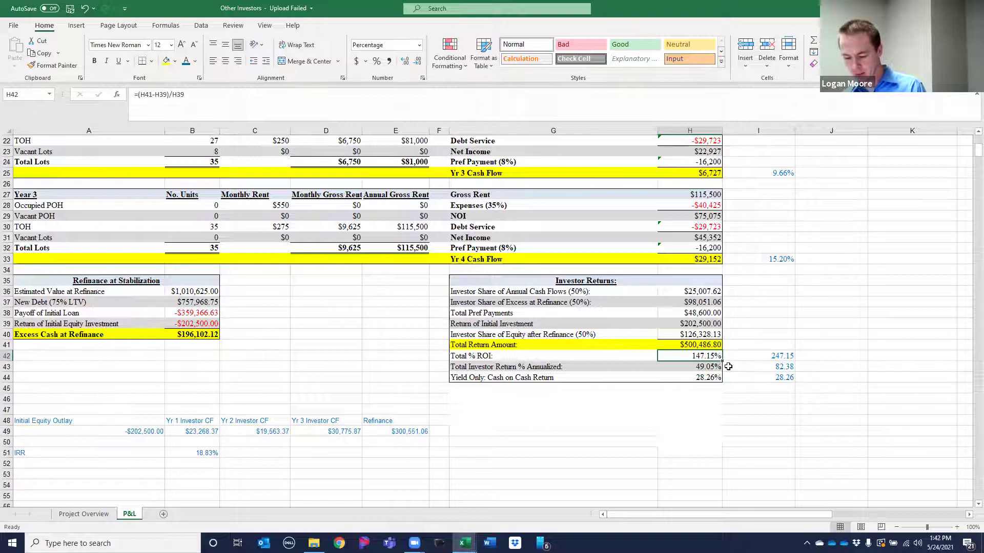
- Undo the last change to the Total % ROI formula and examine the three return percentages in the Investor Returns table
click(863, 417)
key(ctrl+z)
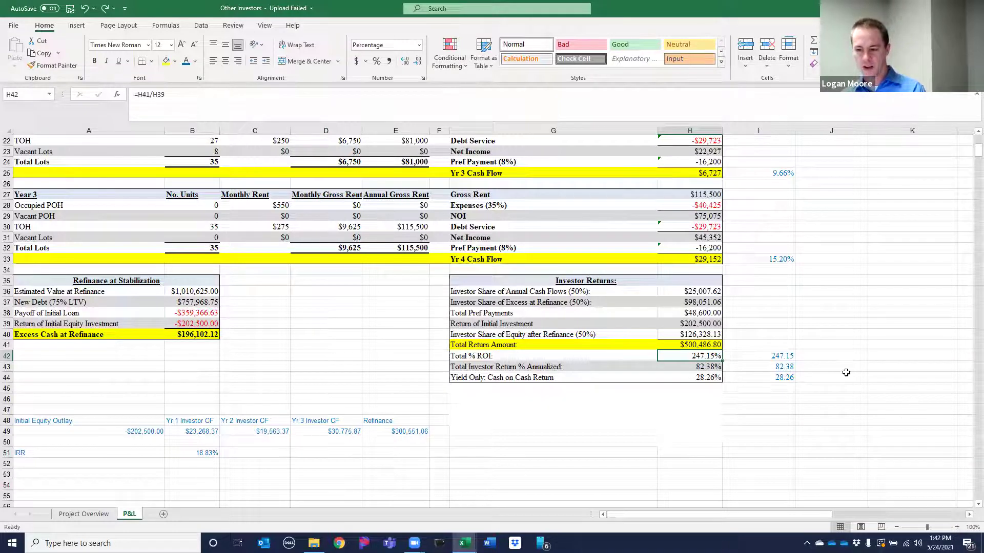
drag(712, 353, 715, 379)
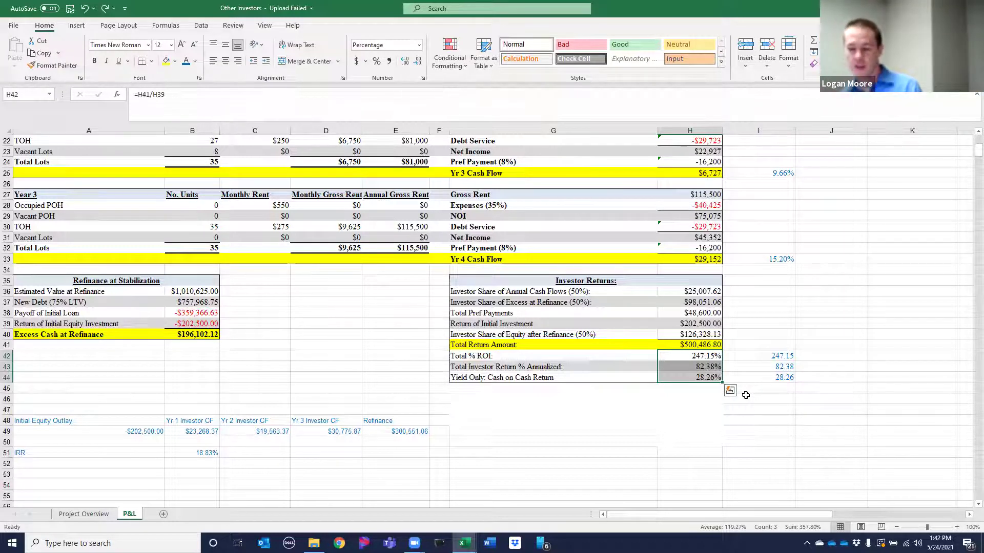
click(746, 355)
- Inspect the Total Investor Return % Annualized formula in H43, leaving it without edits
click(716, 367)
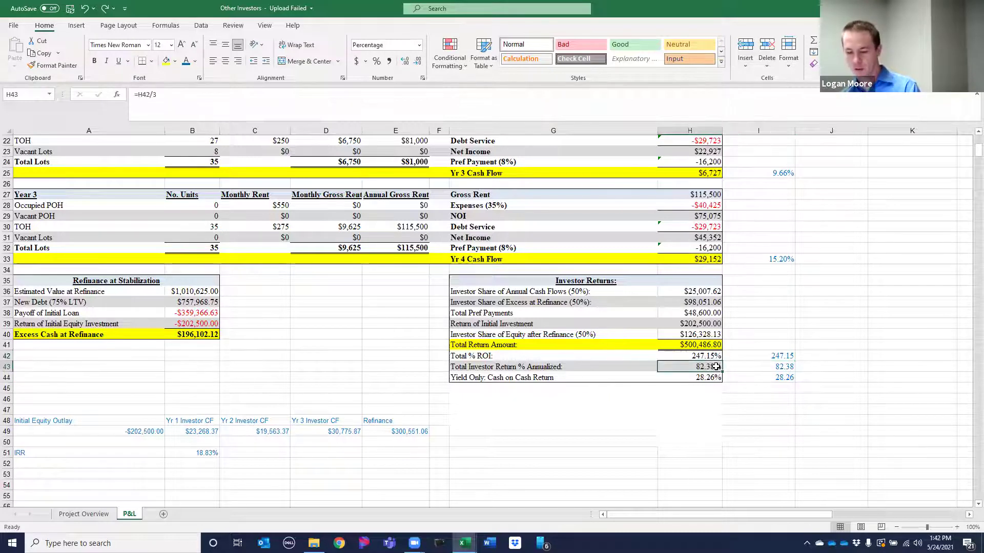
double_click(716, 366)
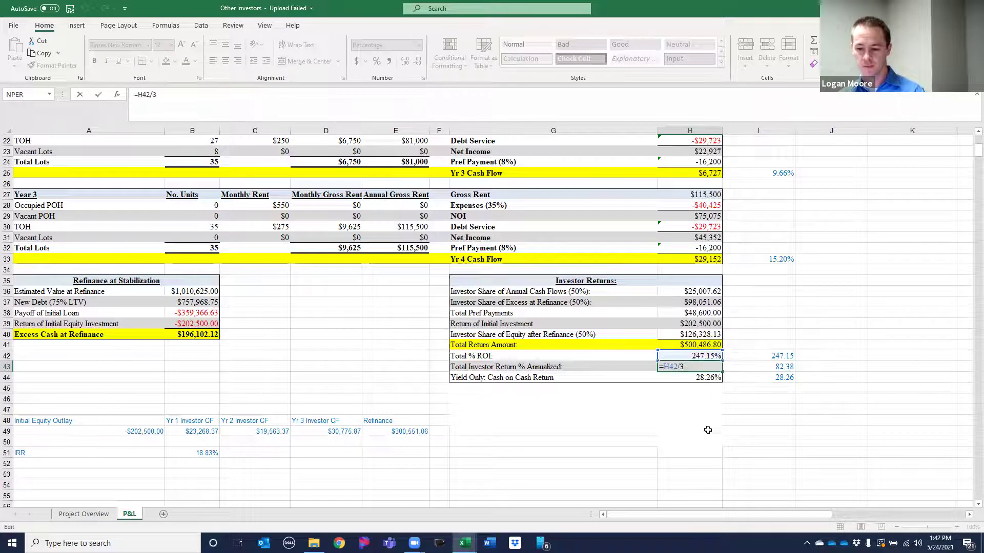
key(ctrl+Return)
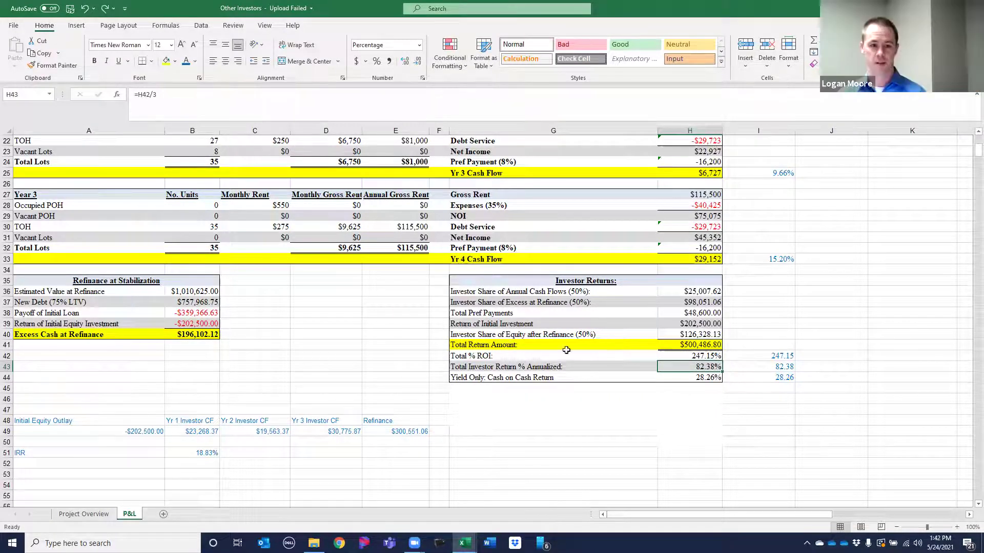
click(138, 94)
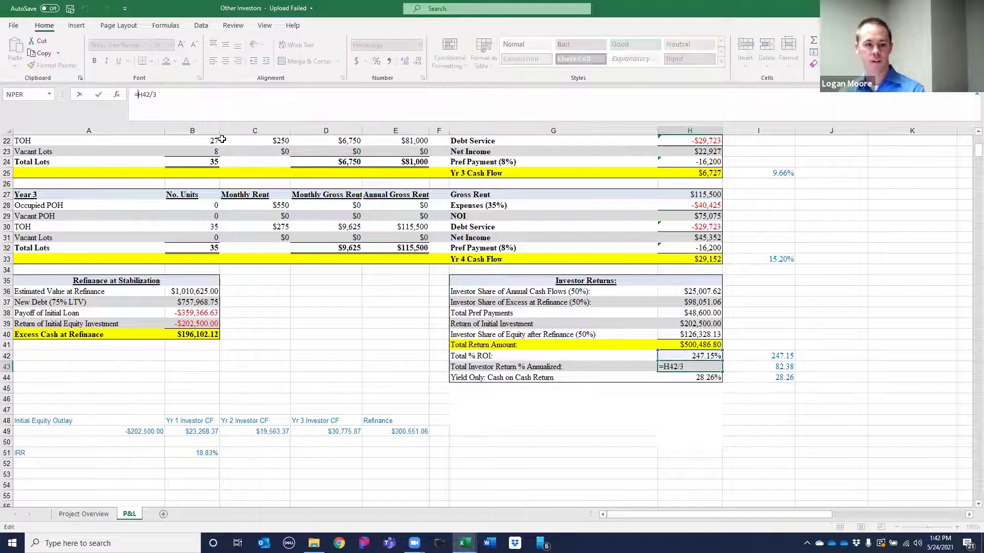
text(()
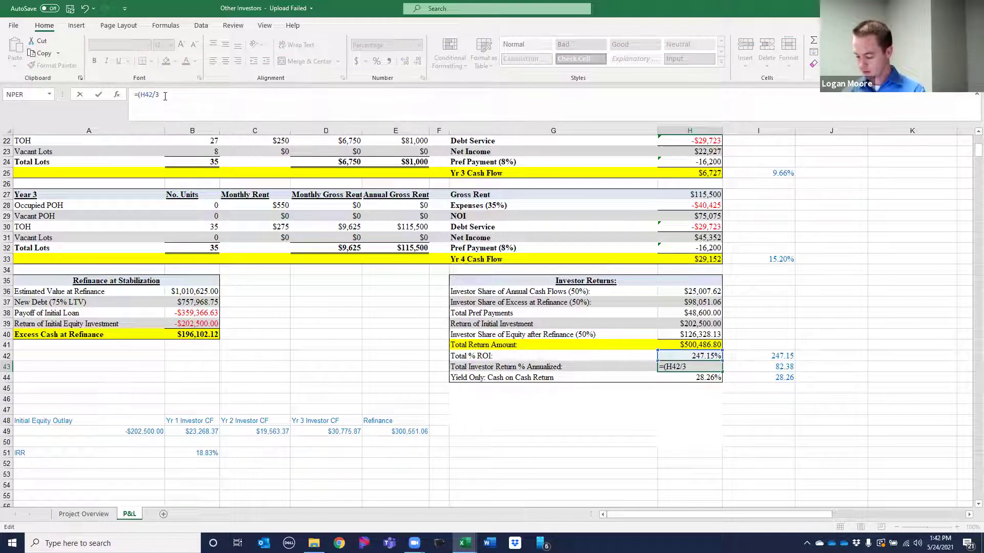
key(Escape)
key(Up)
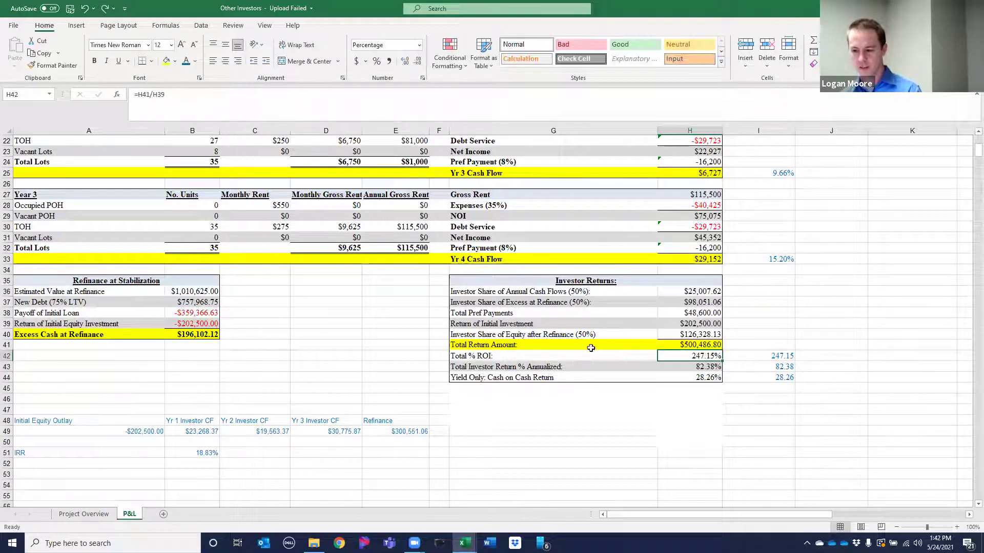
- Change the Total % ROI formula in H42 to =(H41-H39)/H39 so the initial investment is subtracted from the total return amount
drag(767, 357, 768, 379)
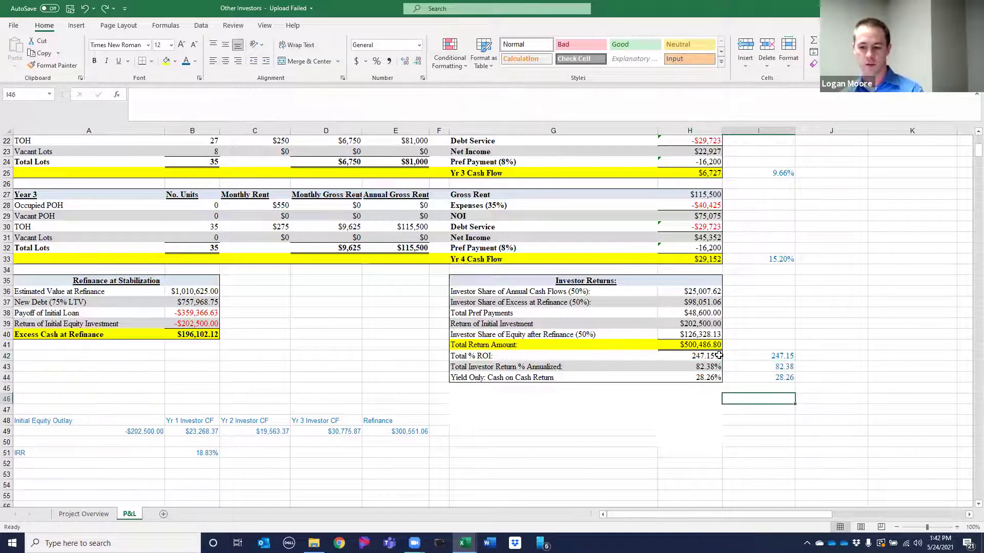
click(696, 356)
key(F2)
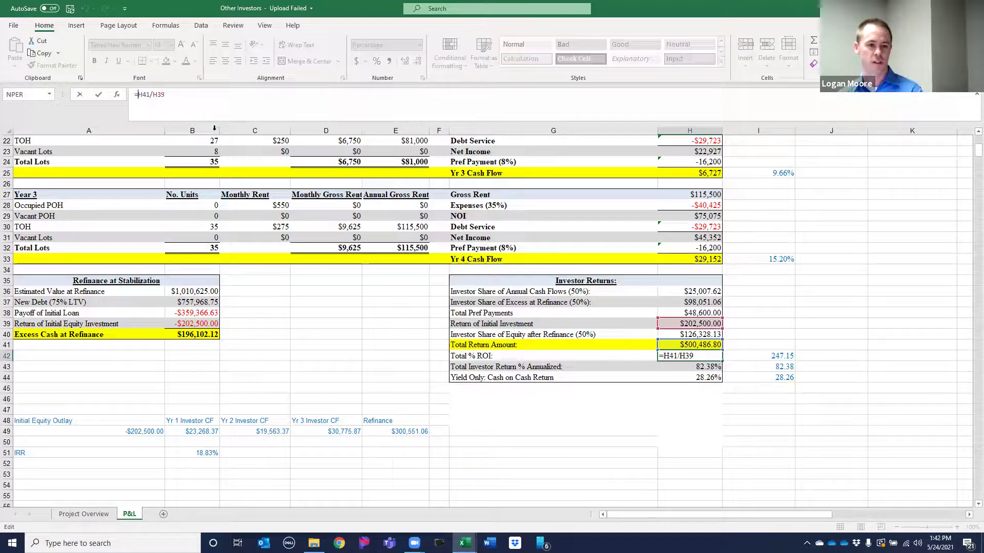
text(()
click(151, 100)
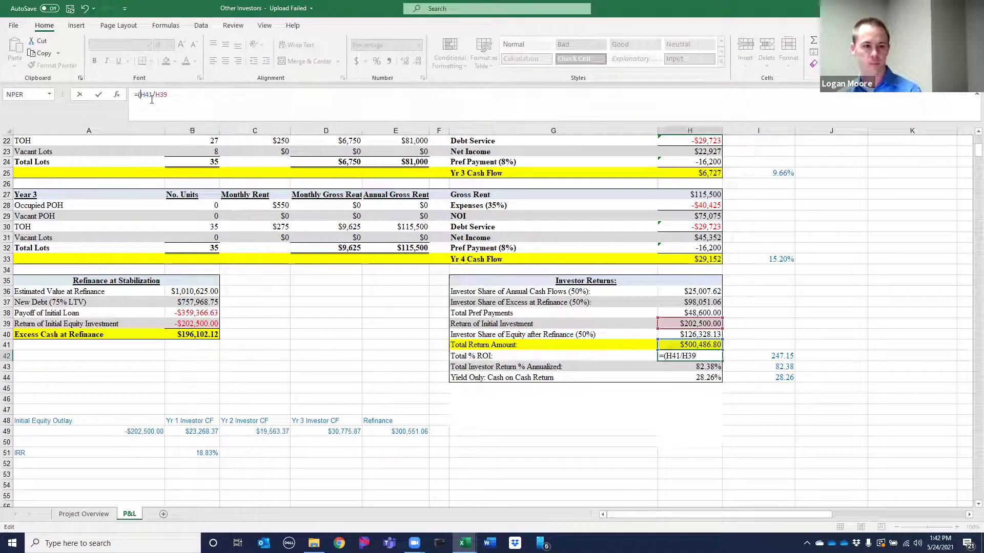
text(-)
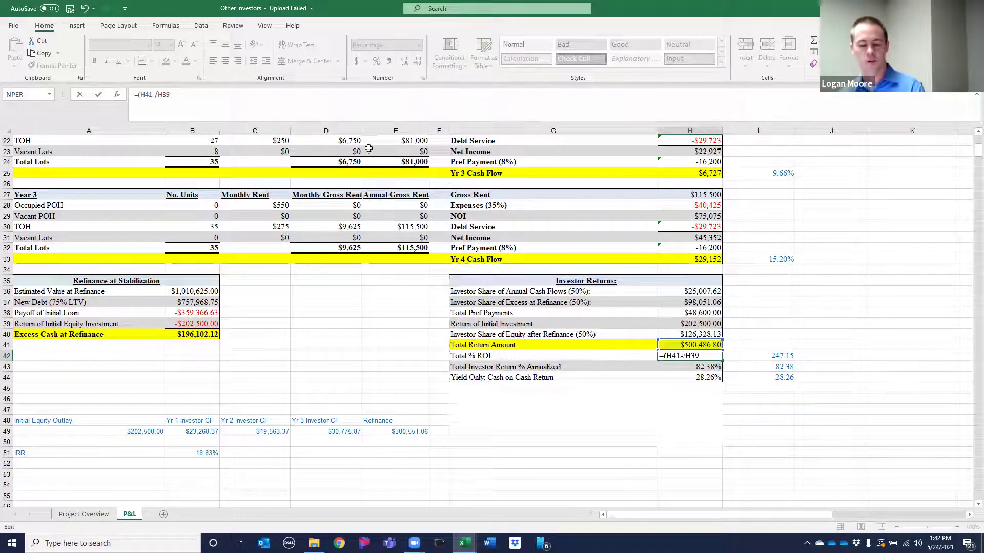
click(702, 323)
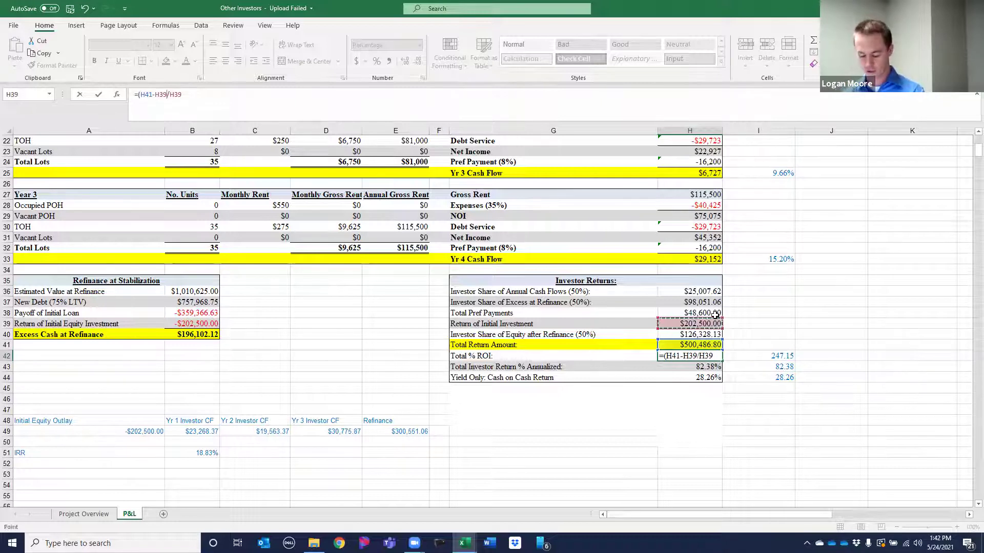
text())
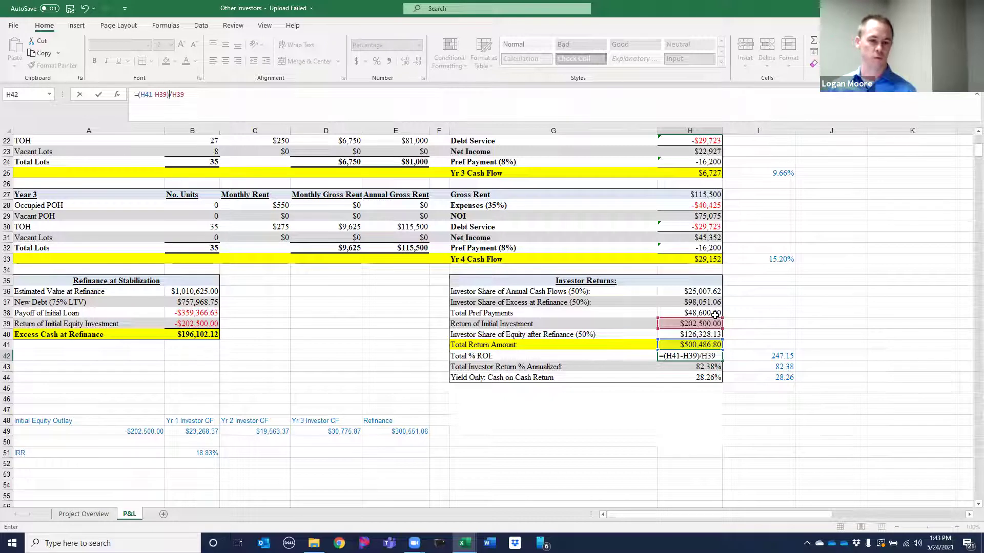
key(Return)
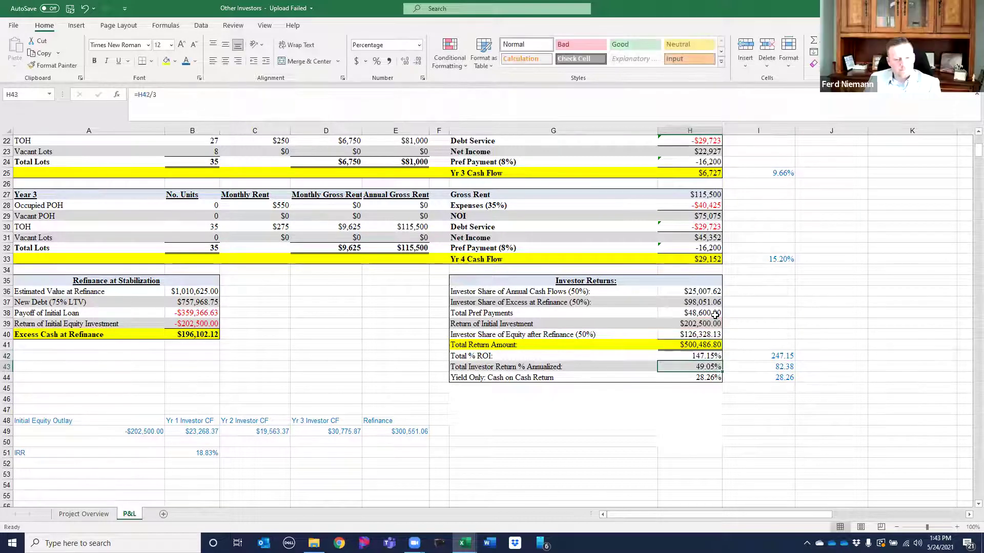
- Check the Total % ROI formula in H42 and compare the annualized return in H43 with the hardcoded figure in I43
key(Up)
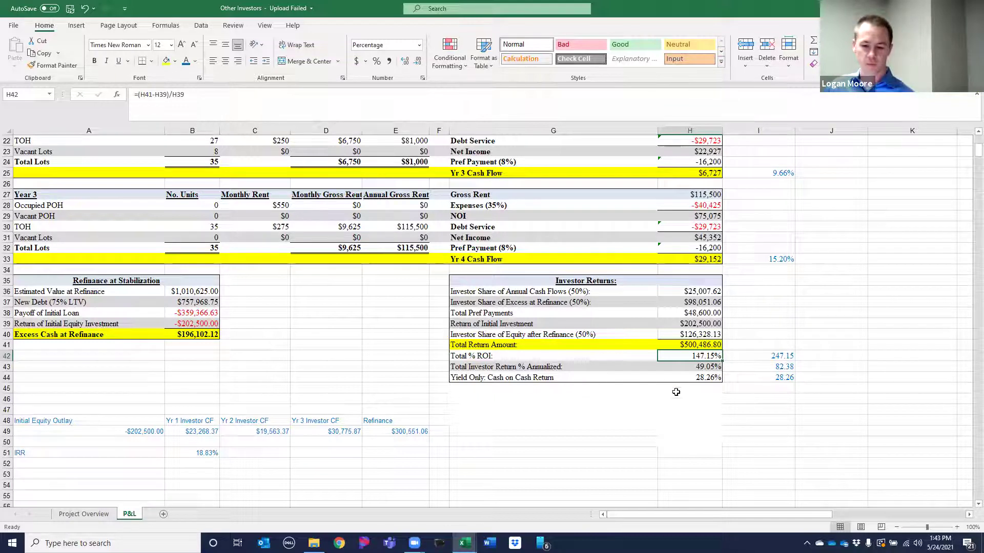
click(716, 369)
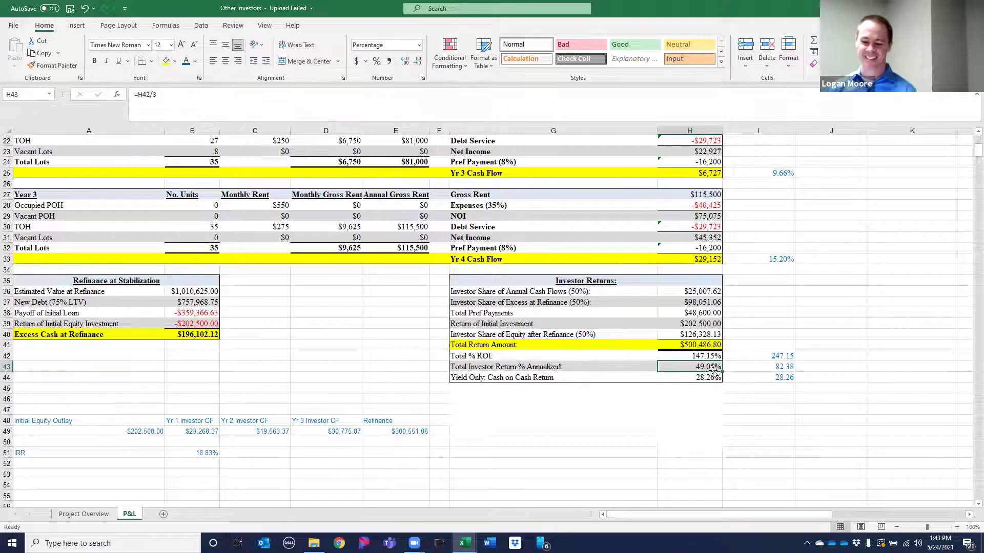
drag(763, 366, 708, 367)
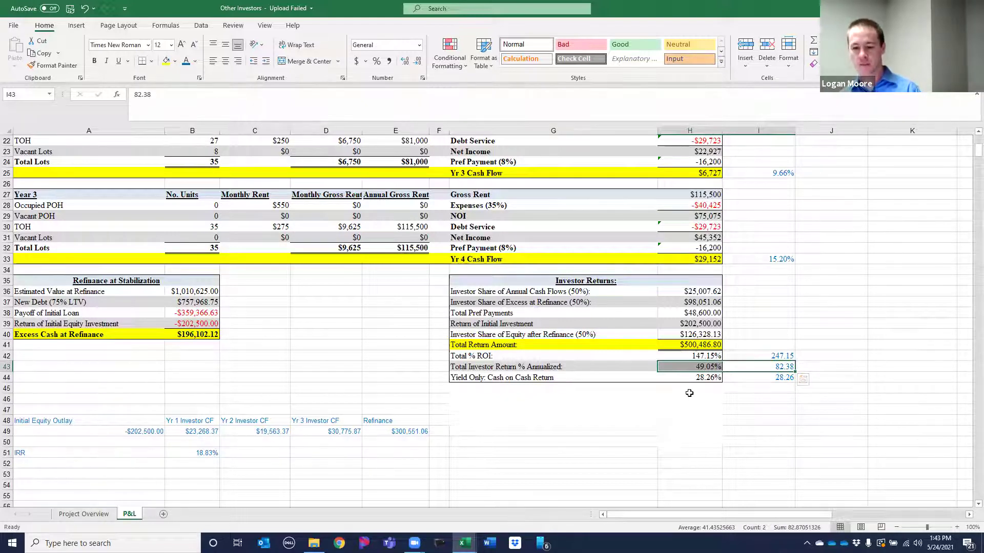
click(738, 387)
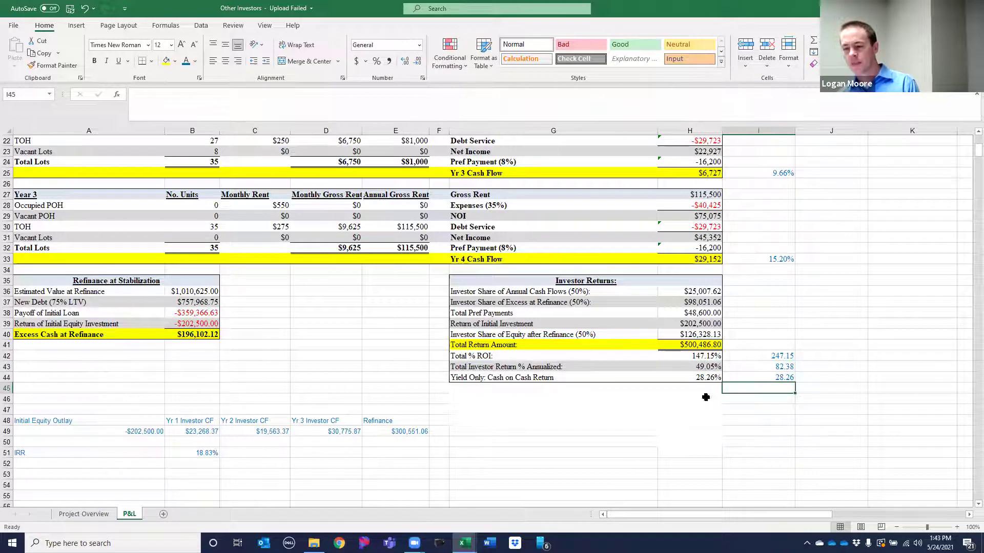
- Inspect the cells referenced by the Yield Only: Cash on Cash Return formula in H44, leaving the formula as is
click(703, 378)
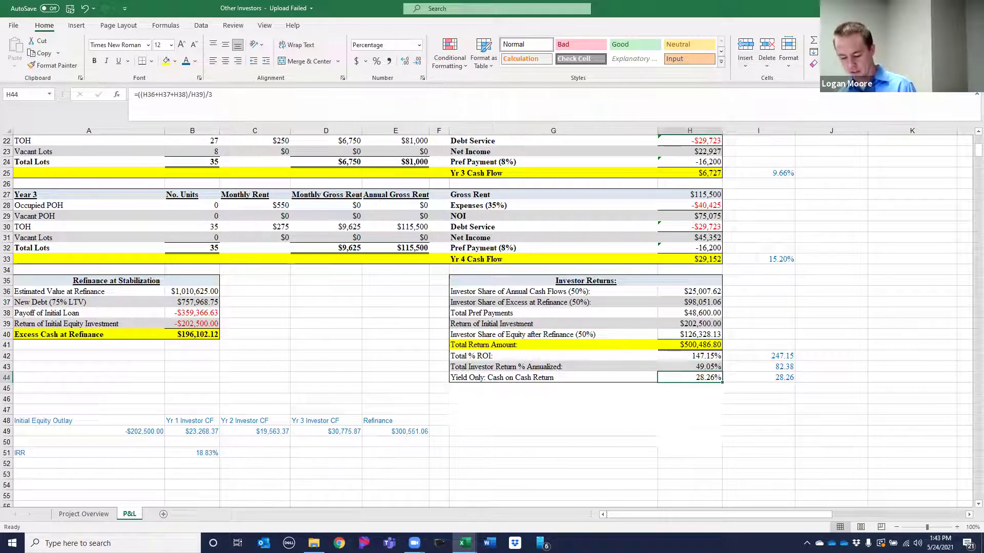
key(F2)
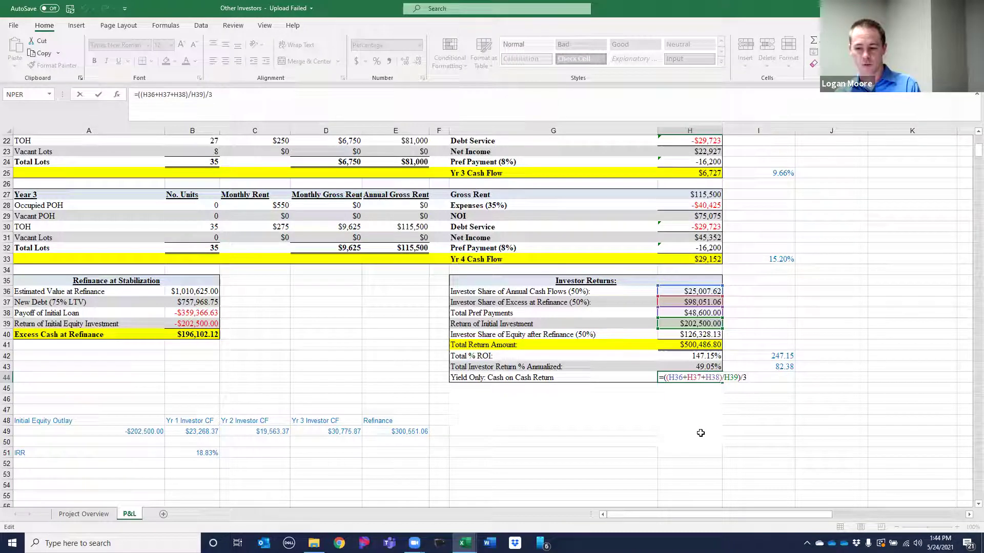
key(ctrl+Return)
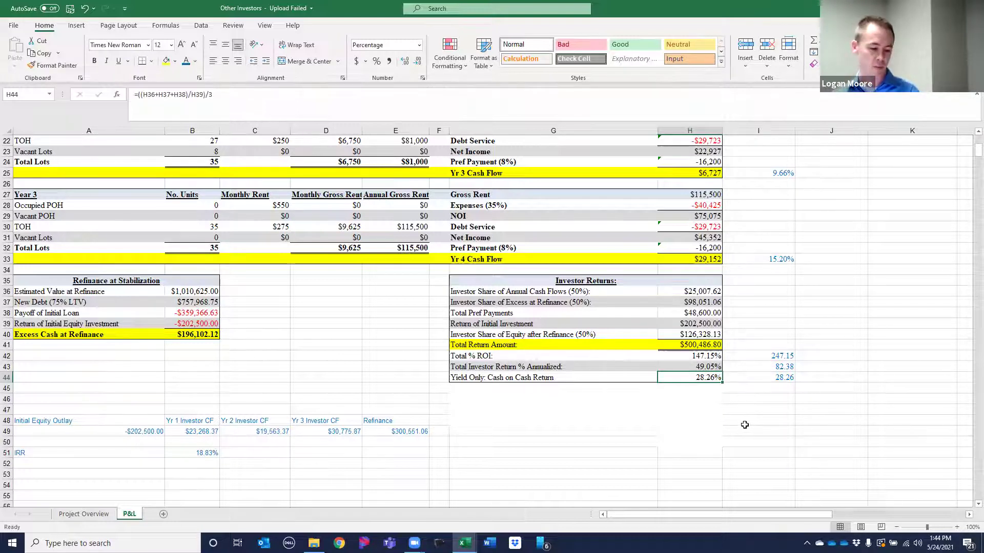
- Select the Yr 1, Yr 2 and Yr 3 cash flow percentages in I9, I17 and I25 together to check their average
scroll(747, 420, up, 1)
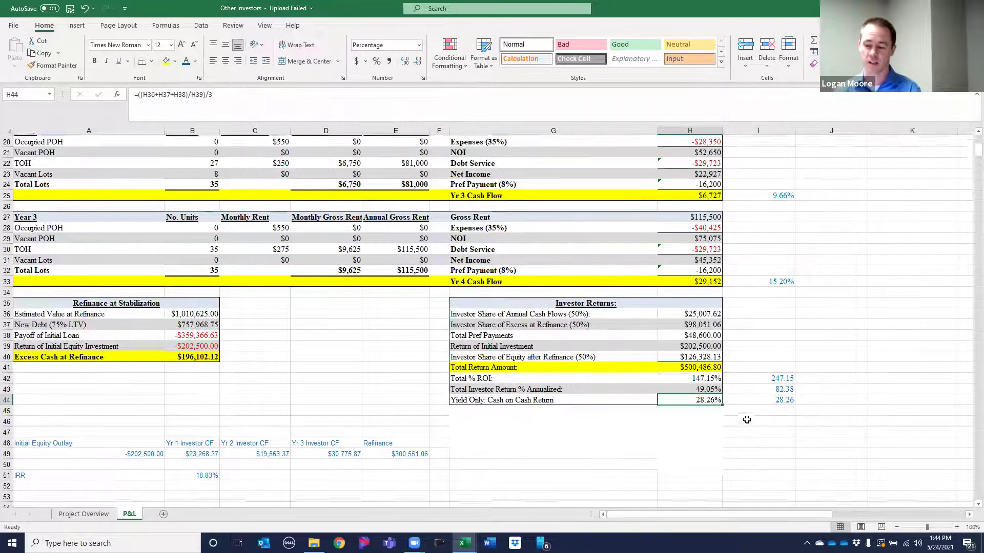
scroll(747, 419, up, 1)
scroll(773, 215, up, 5)
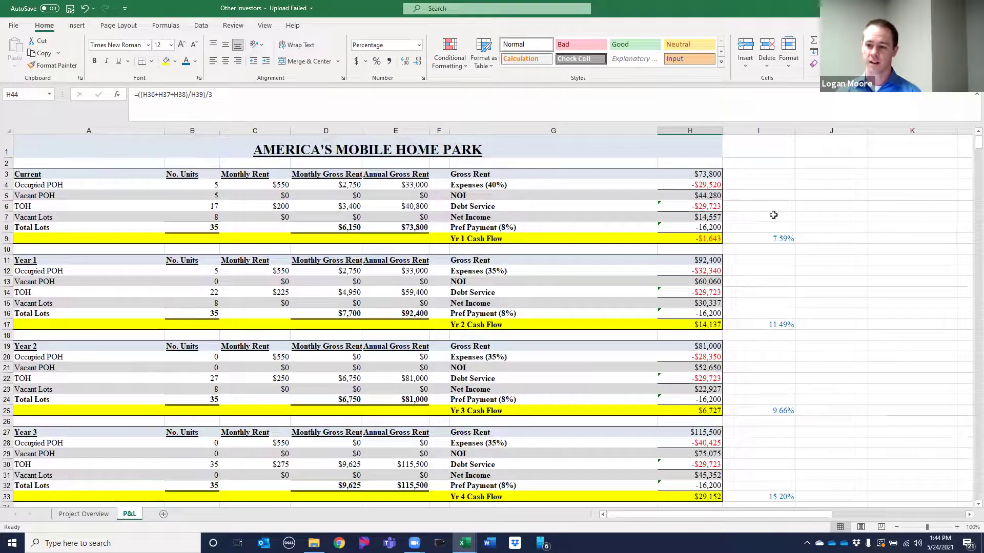
click(771, 238)
ctrl+click(773, 325)
ctrl+click(776, 411)
scroll(777, 431, down, 2)
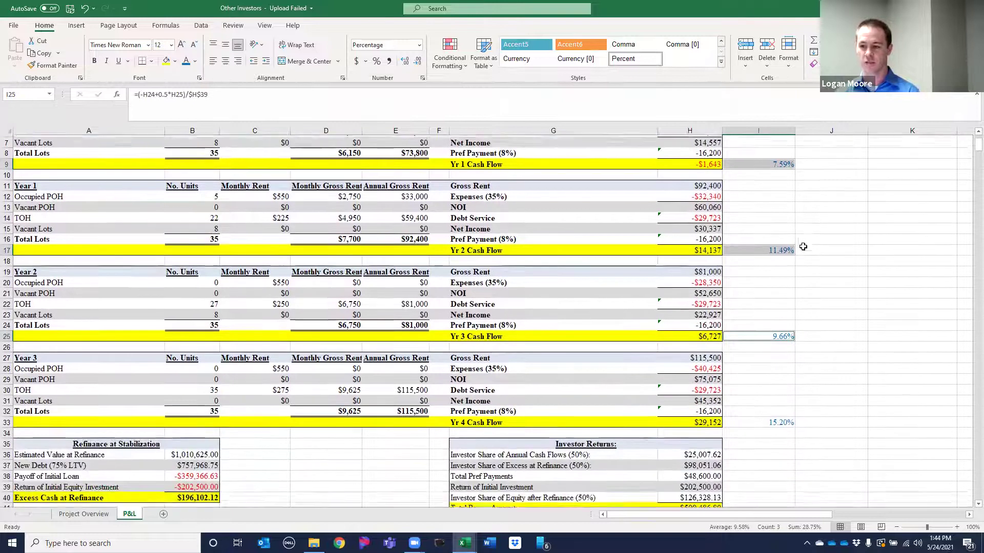
- Check the average of the Yr 2 to Yr 4 percentages in I17, I25 and I33 against the Investor Returns cash on cash figure
click(784, 163)
click(784, 249)
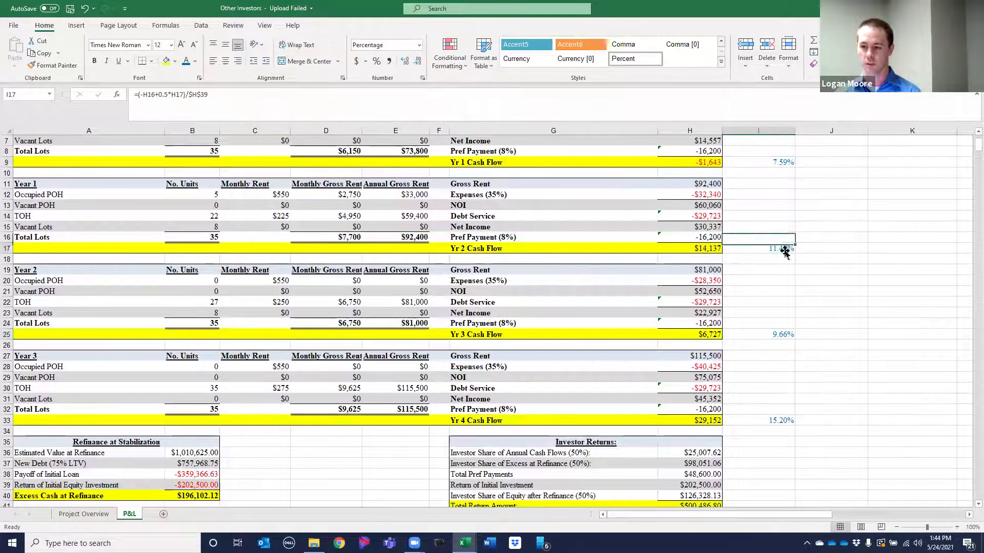
ctrl+click(782, 333)
ctrl+click(775, 419)
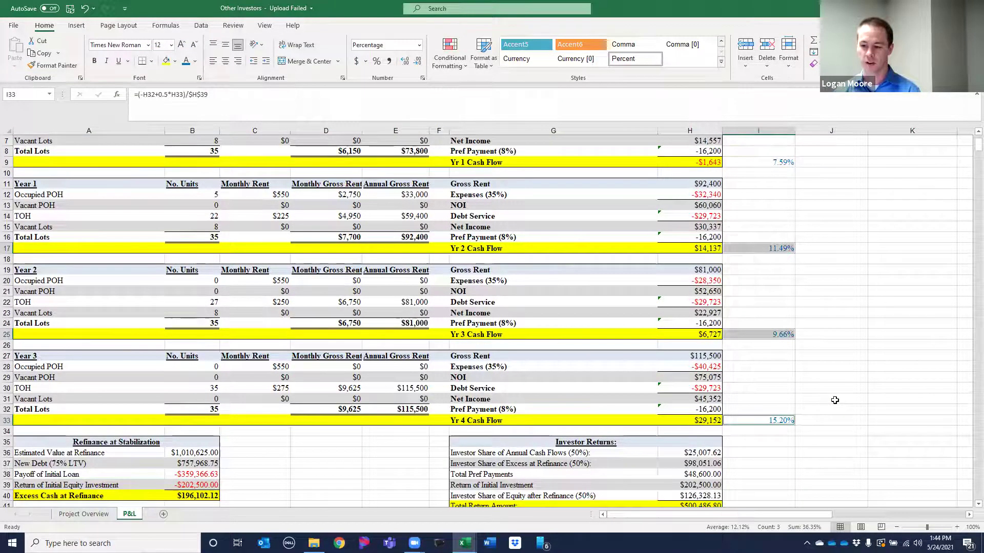
scroll(846, 349, down, 2)
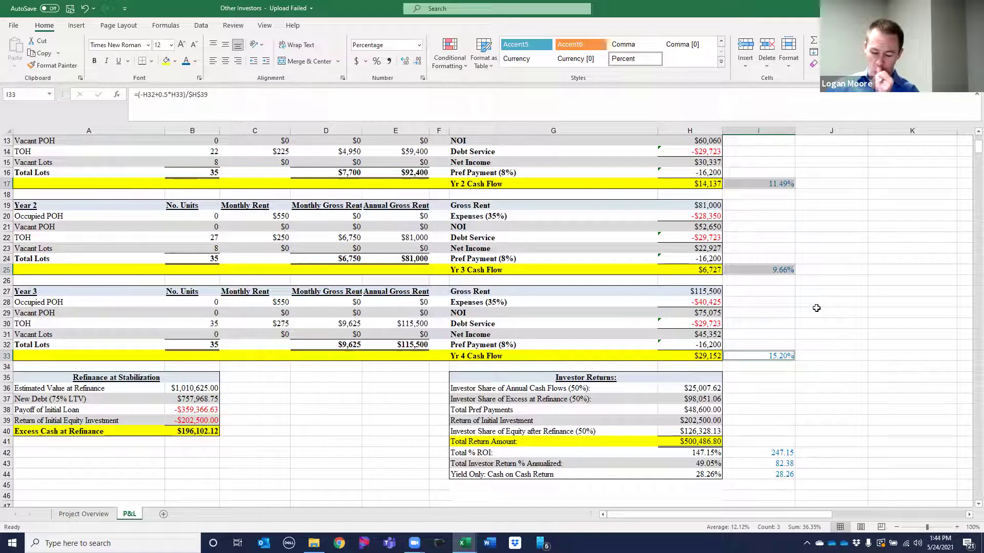
scroll(741, 460, down, 1)
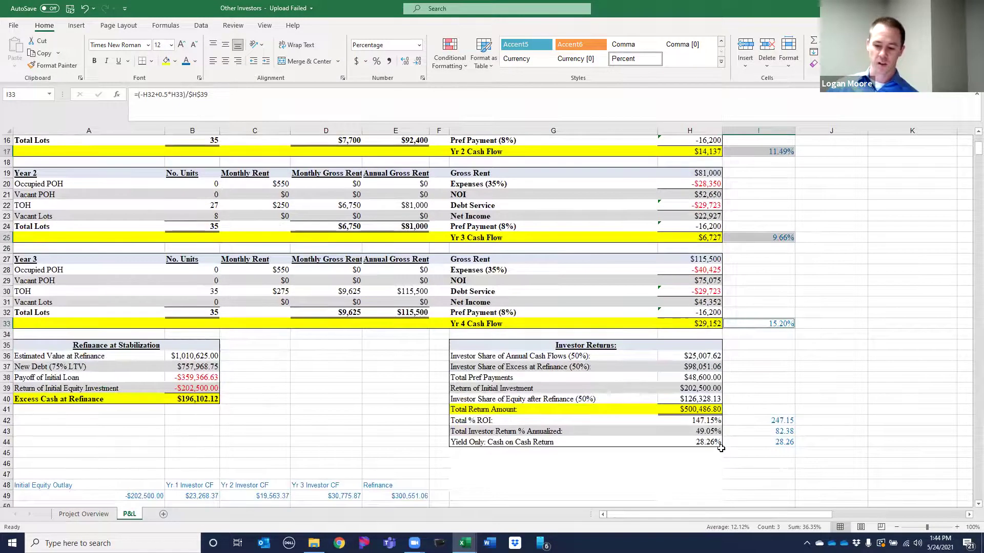
click(754, 464)
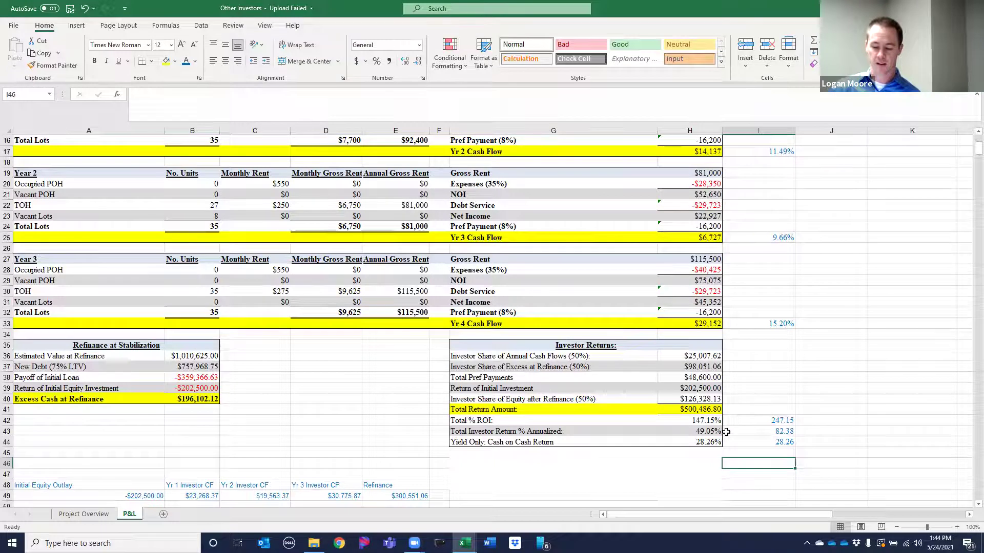
- Examine the investor cash flow row A49:E49 cell by cell, from the initial equity outlay through the refinance formula
scroll(717, 454, down, 2)
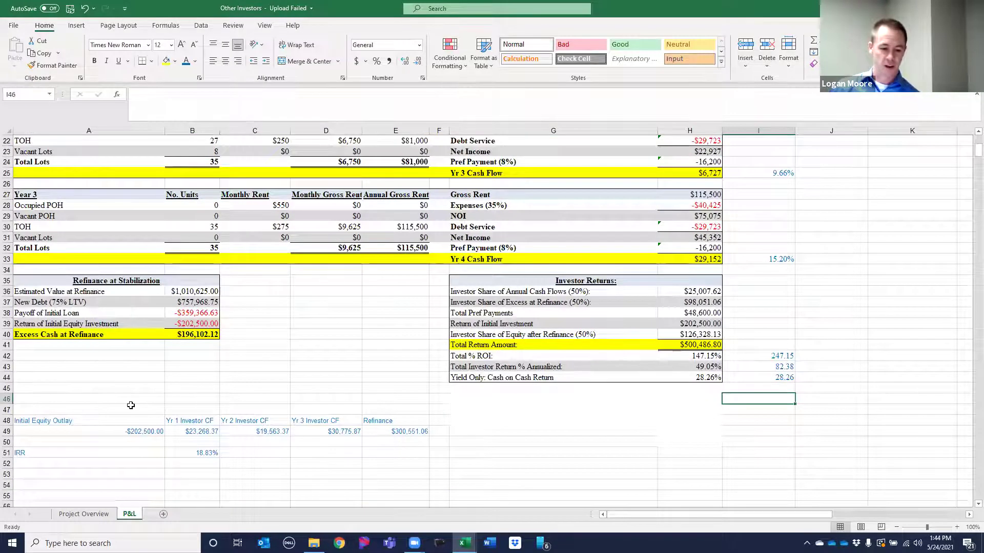
drag(90, 431, 406, 434)
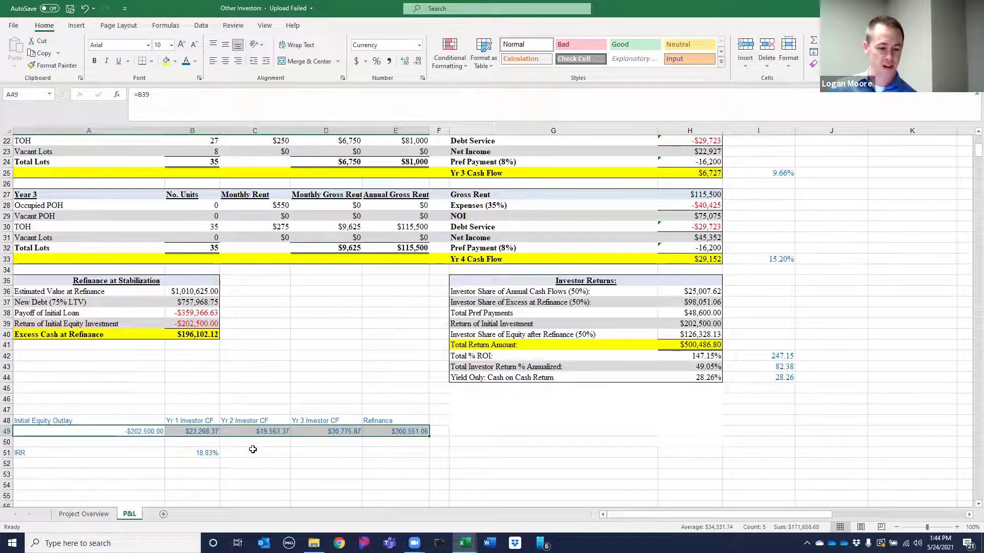
key(Left)
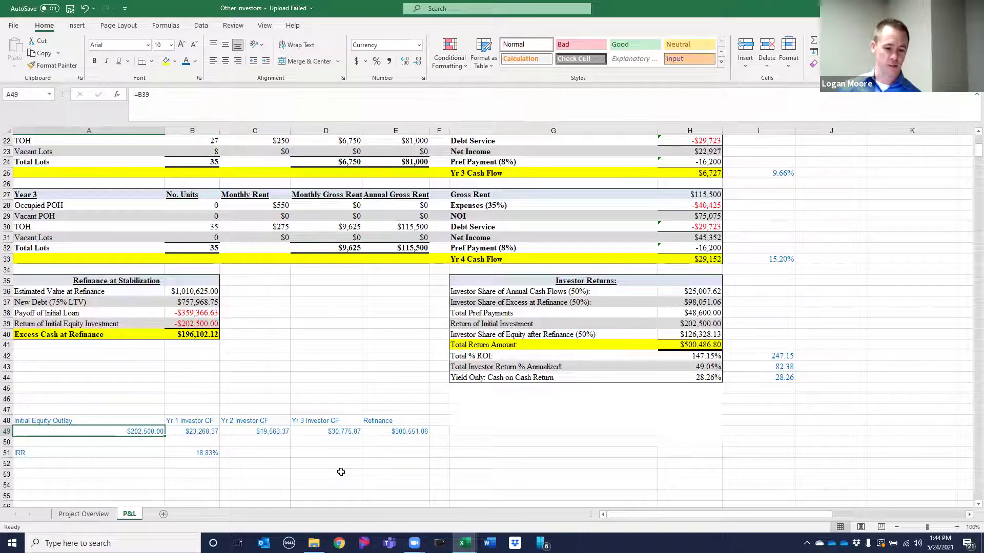
key(Right)
key(Right)
key(Right)
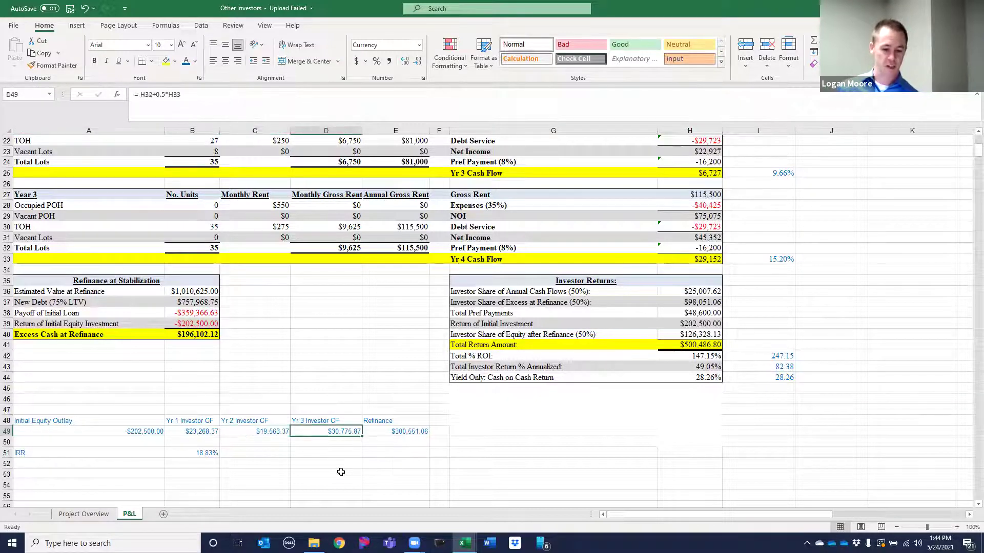
key(Right)
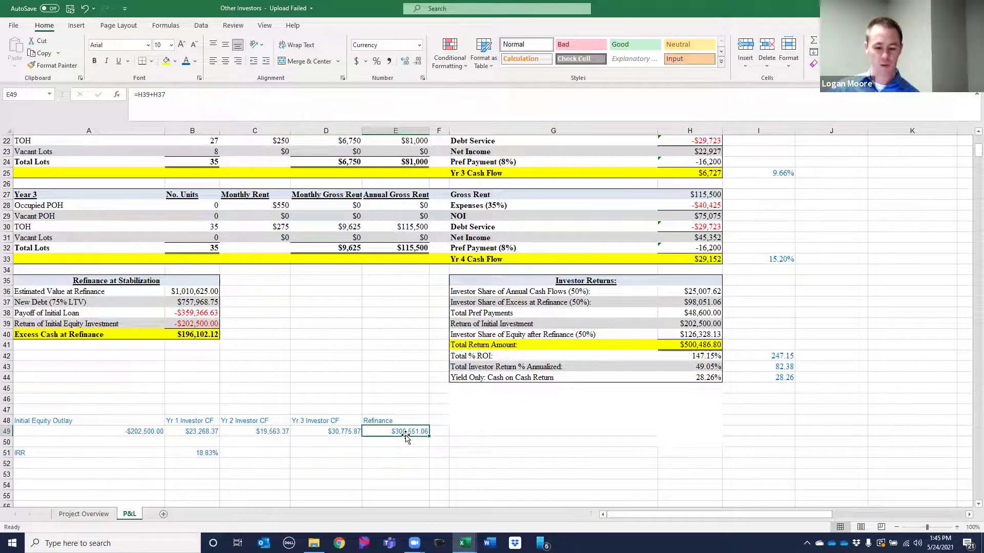
- Compare the IRR formula in B51 with the cash on cash return in H44, and switch to the Project Overview sheet
click(205, 453)
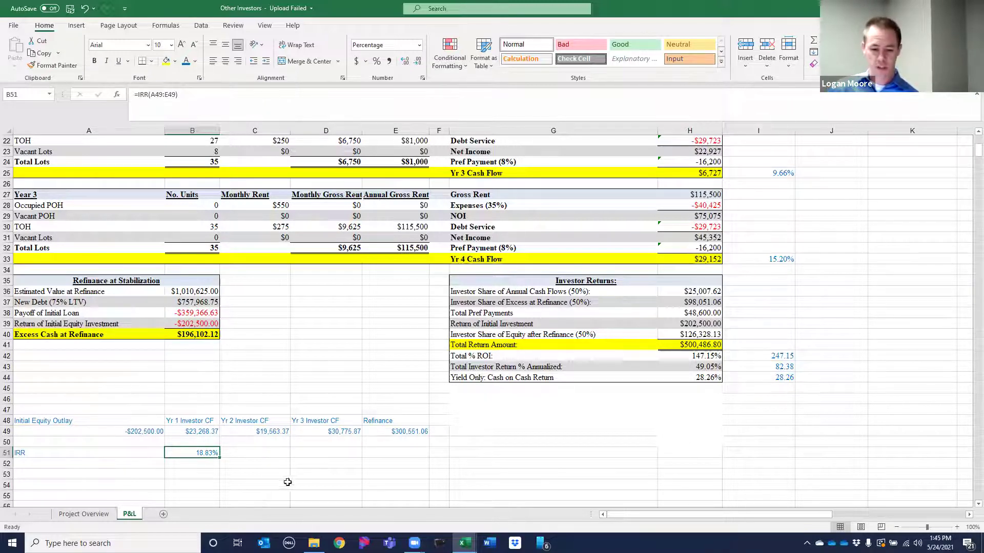
click(714, 377)
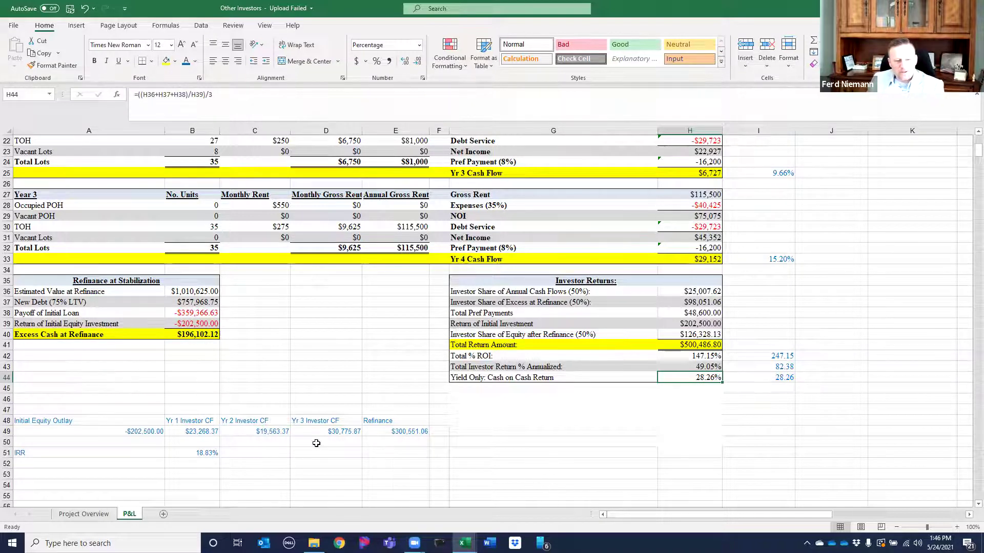
click(102, 515)
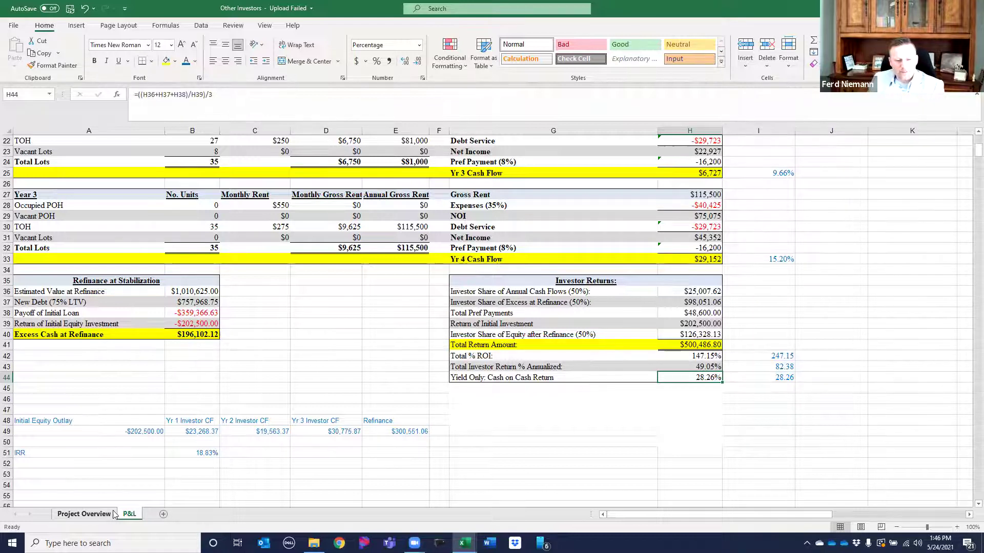